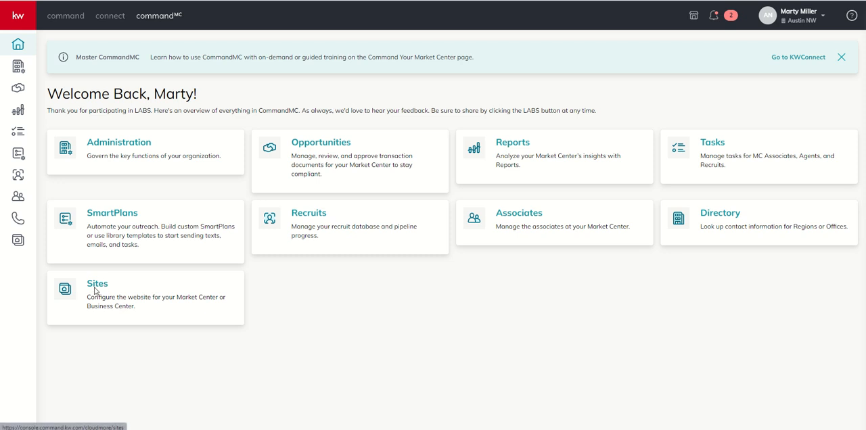
# In Sites, choose the second Keller Williams Realty market center and open its website for editing
pyautogui.click(95, 291)
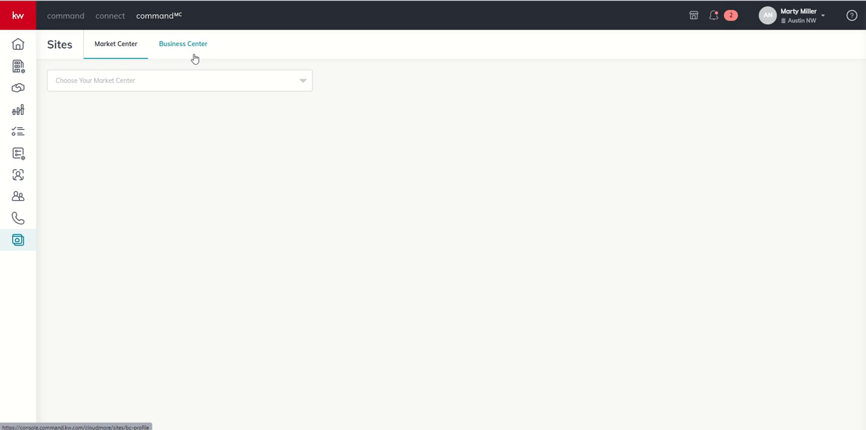
pyautogui.click(175, 86)
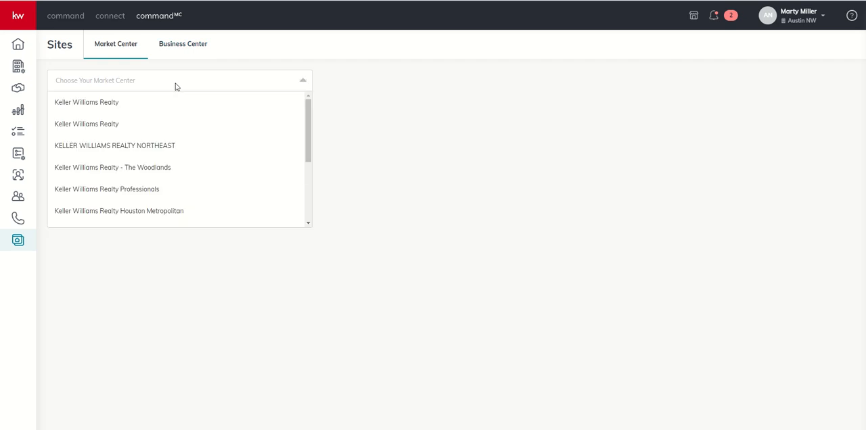
pyautogui.click(108, 125)
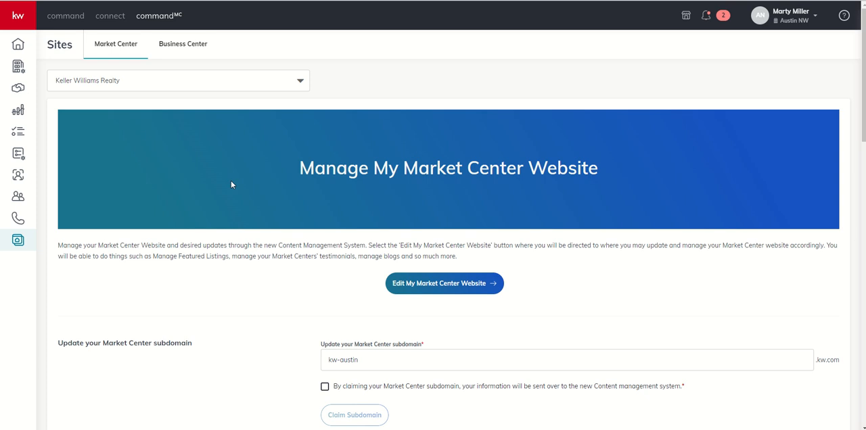
pyautogui.scroll(-4, 231, 184)
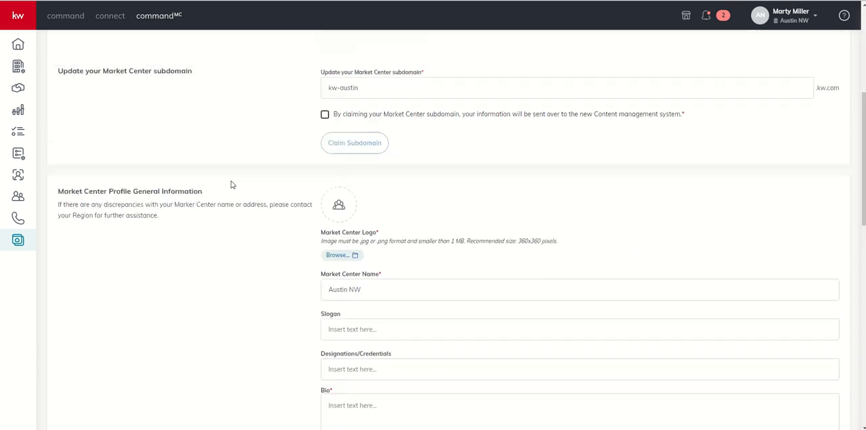
pyautogui.scroll(3, 231, 185)
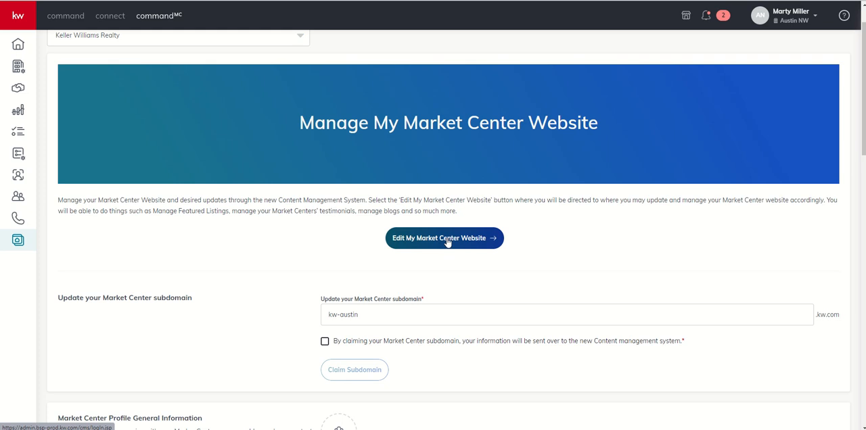
pyautogui.click(447, 241)
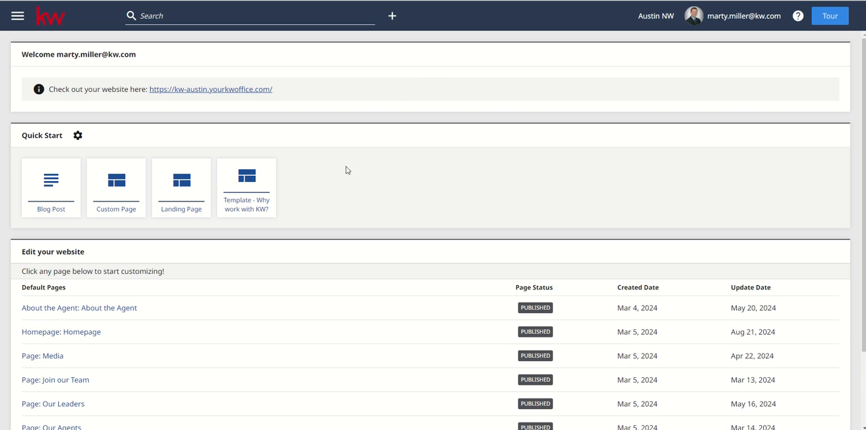
# Review the website dashboard, open the live market center site, accept its cookies and examine its navigation
pyautogui.scroll(-2, 169, 243)
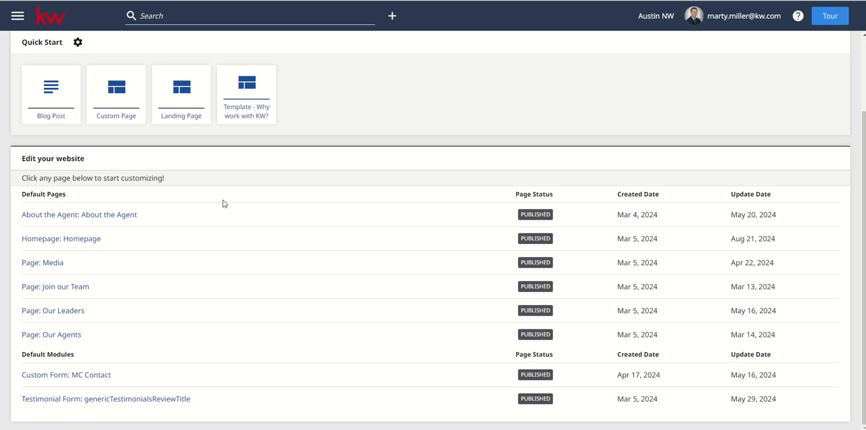
pyautogui.scroll(2, 224, 202)
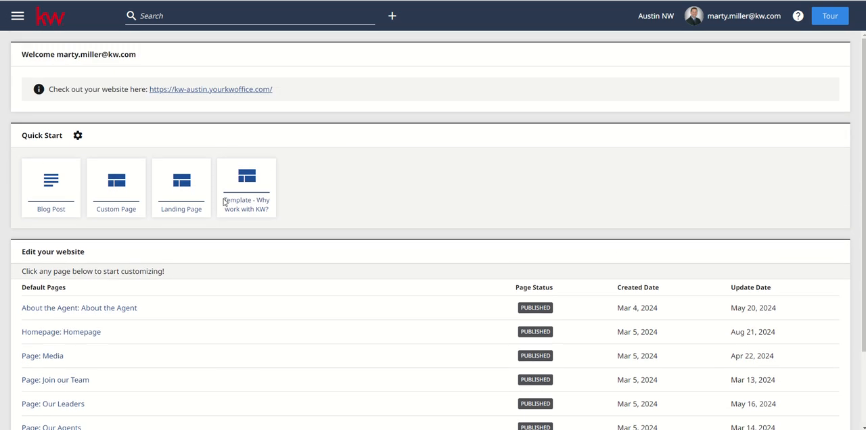
pyautogui.click(226, 89)
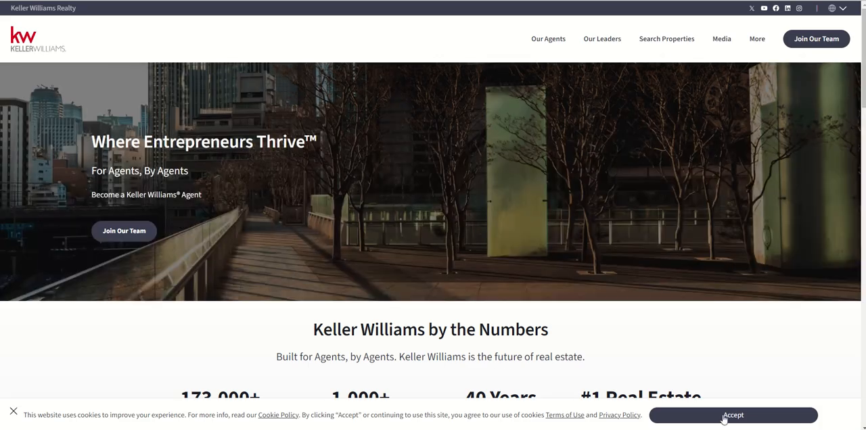
pyautogui.click(724, 415)
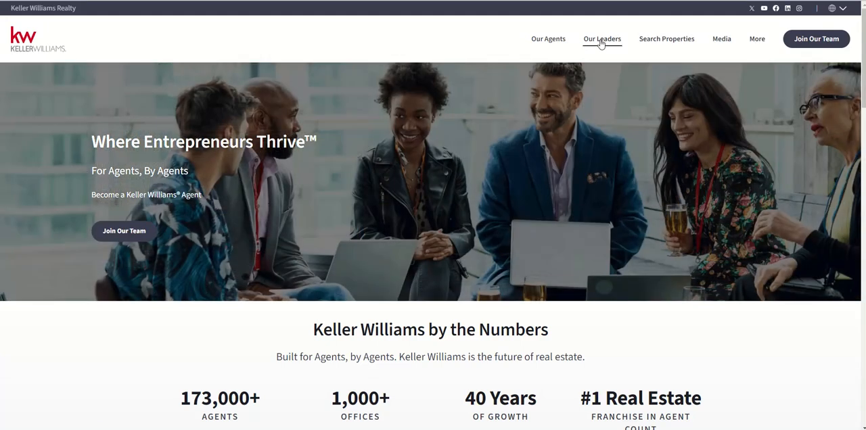
pyautogui.moveTo(758, 45)
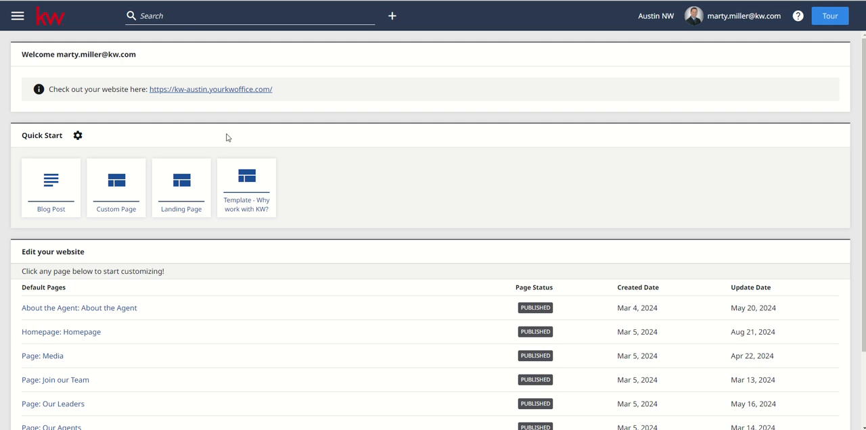
# Start a new custom page from the "Template - Why work with KW?" quick start and go to its page header settings
pyautogui.click(254, 182)
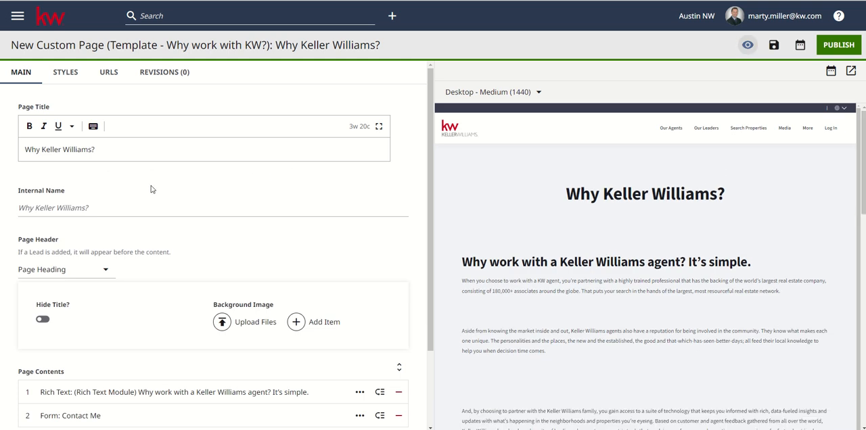
pyautogui.click(102, 215)
pyautogui.click(160, 230)
pyautogui.scroll(-1, 193, 234)
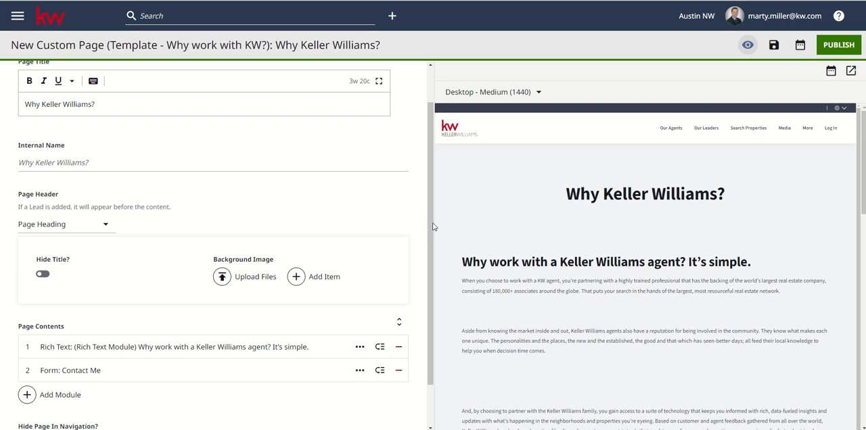
# Upload the "Austin Kayak Lake Picture" file as the page header's background image
pyautogui.click(251, 280)
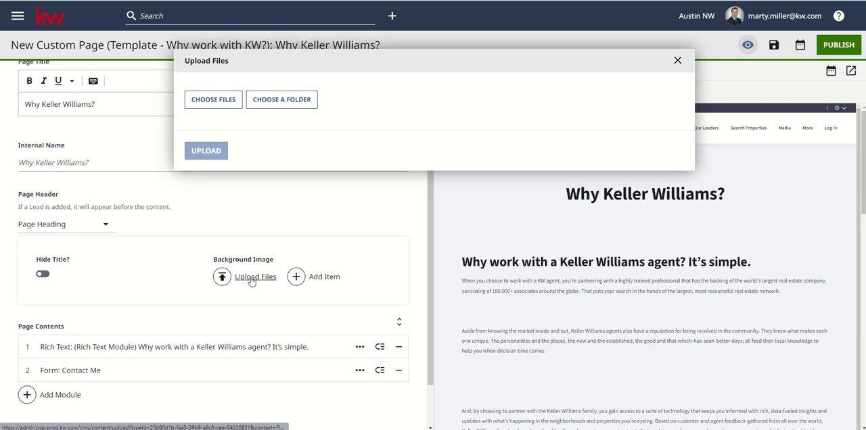
pyautogui.click(225, 102)
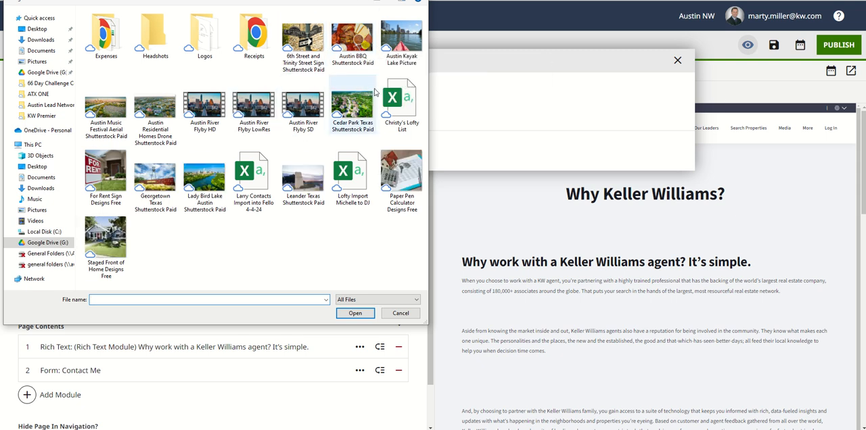
pyautogui.click(406, 45)
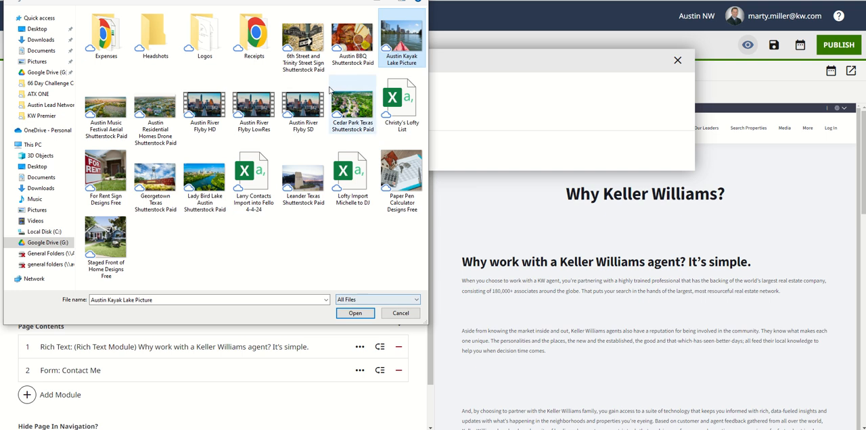
pyautogui.click(343, 316)
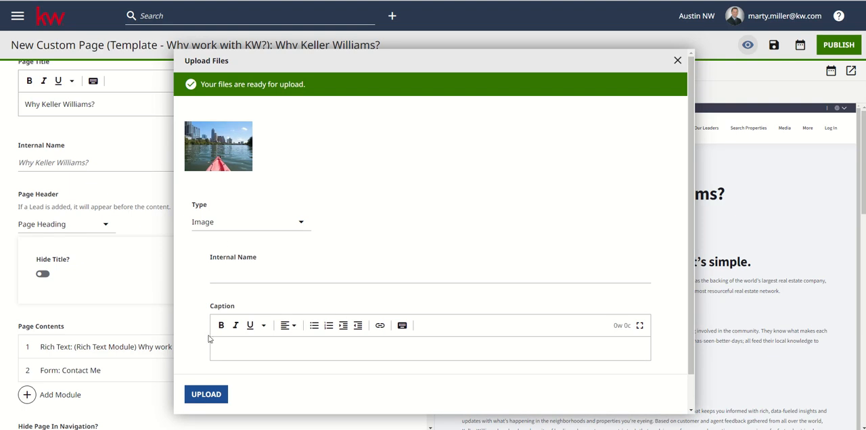
pyautogui.click(207, 394)
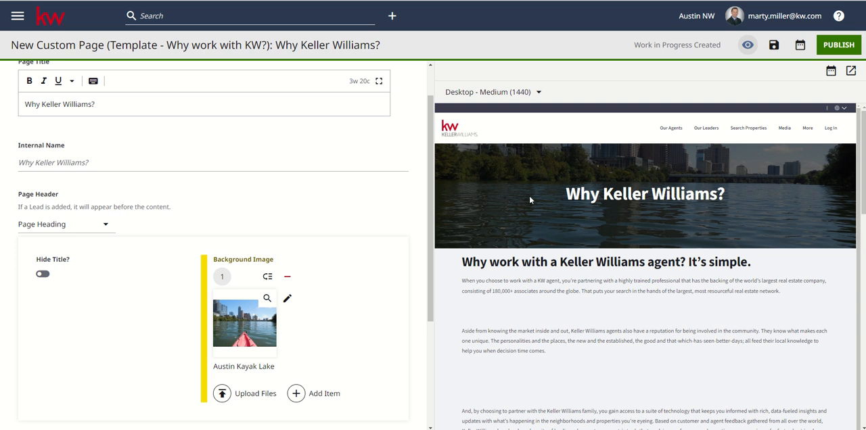
# Set the background image's focal point on the skyline just above the waterline, save the image and return to the page
pyautogui.click(265, 308)
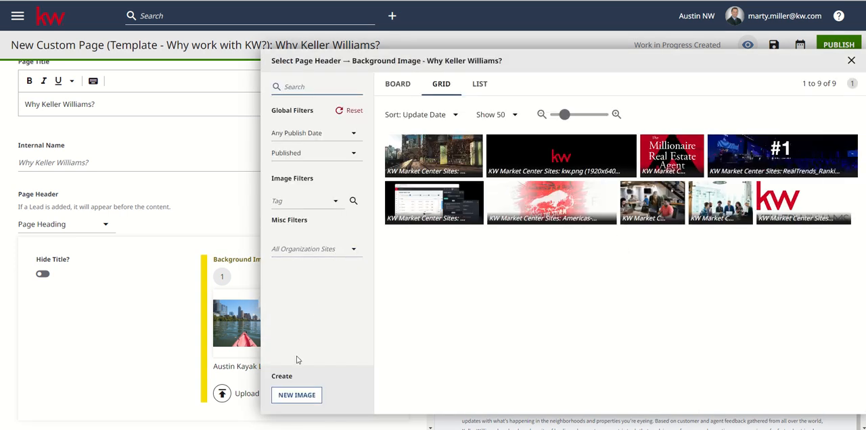
pyautogui.click(850, 61)
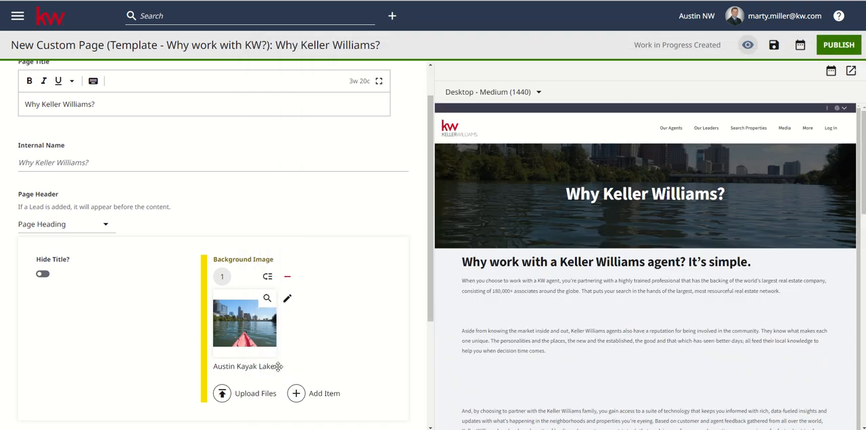
pyautogui.click(286, 299)
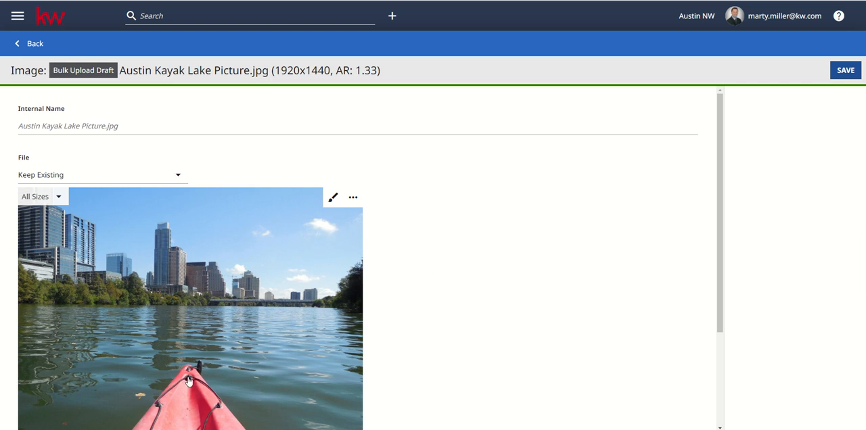
pyautogui.click(193, 286)
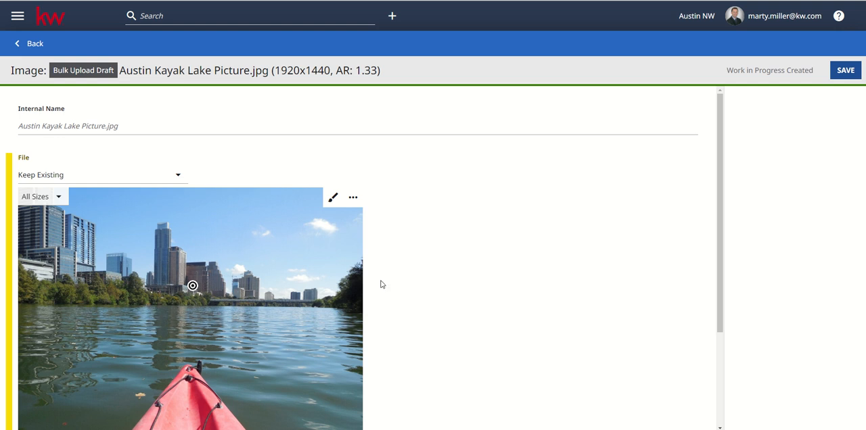
pyautogui.click(839, 71)
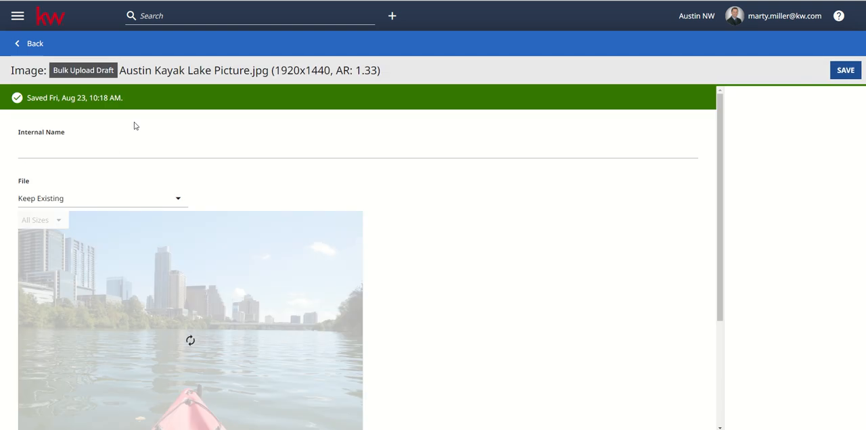
pyautogui.click(34, 44)
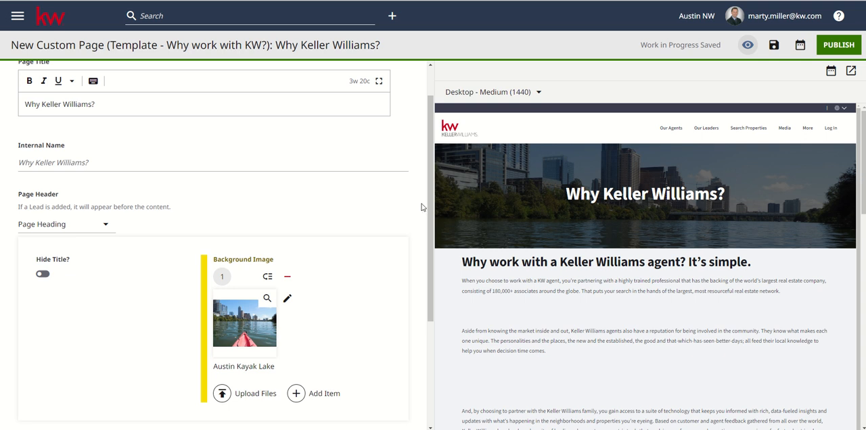
# Expand the rich text module in the page contents and remove the extra blank lines between its first and second paragraphs
pyautogui.scroll(-3, 96, 268)
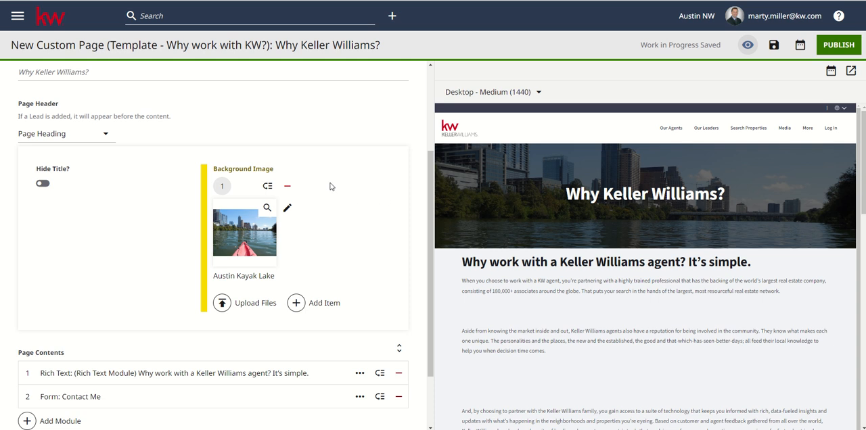
pyautogui.scroll(4, 332, 187)
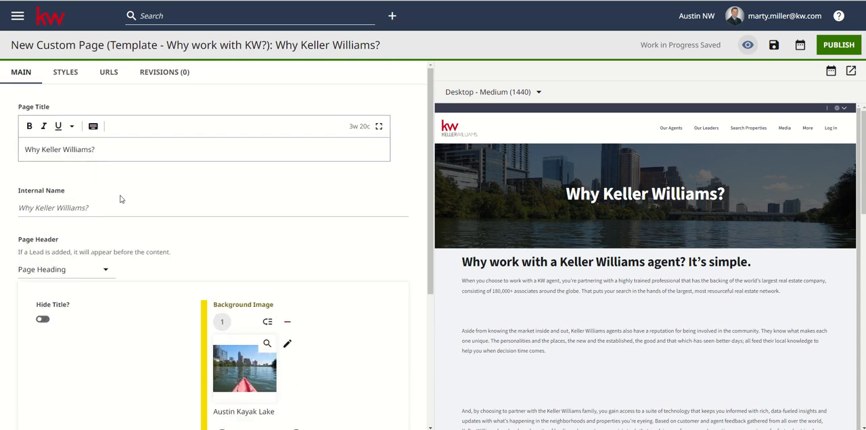
pyautogui.scroll(-5, 120, 197)
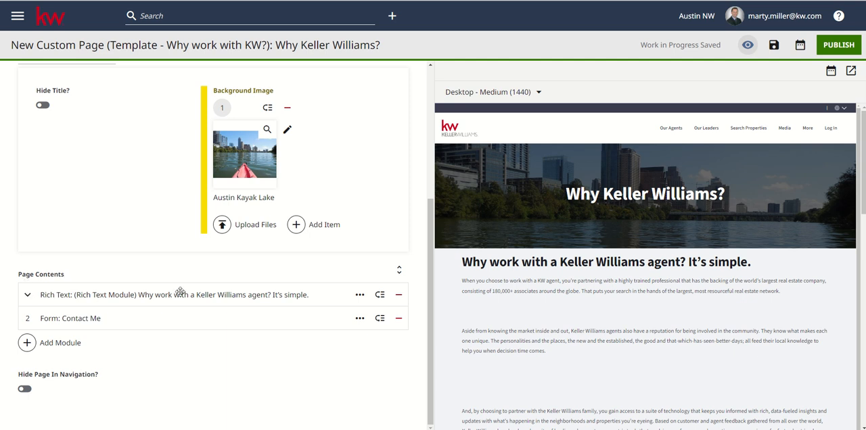
pyautogui.click(28, 296)
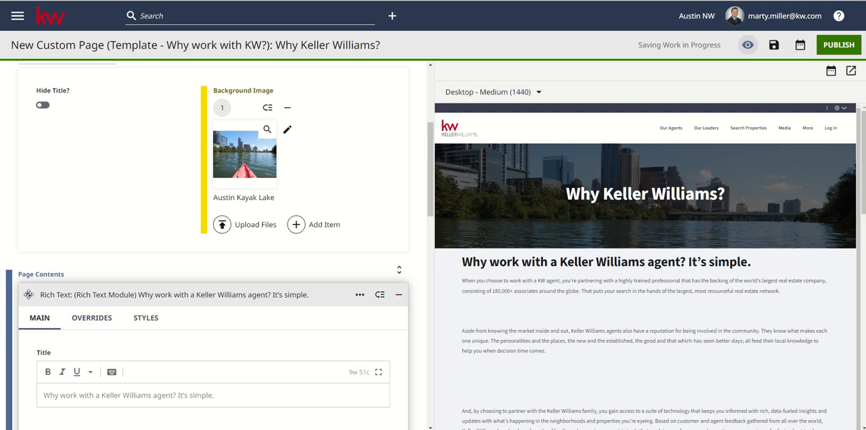
pyautogui.scroll(-2, 313, 321)
pyautogui.scroll(-1, 312, 322)
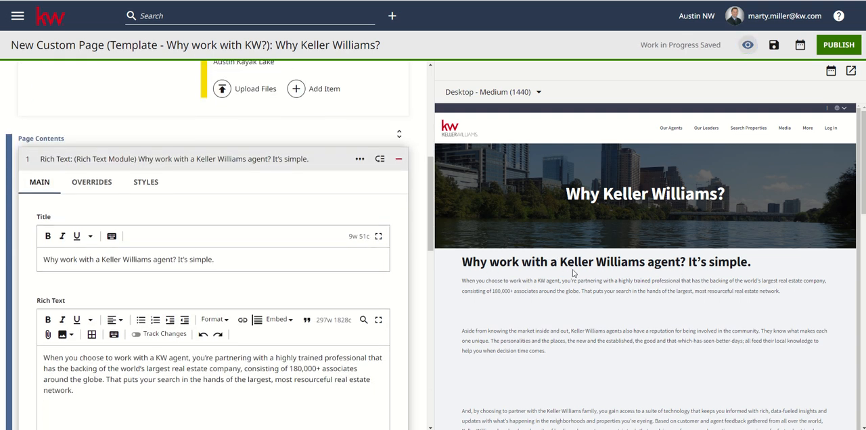
pyautogui.scroll(-3, 158, 266)
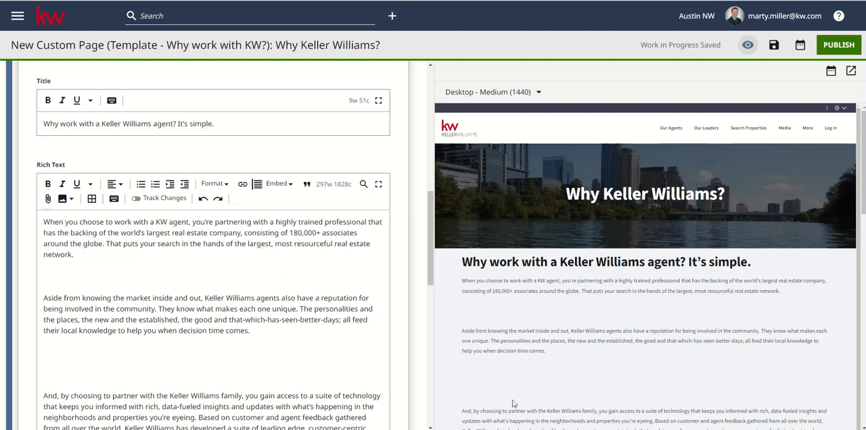
pyautogui.click(56, 268)
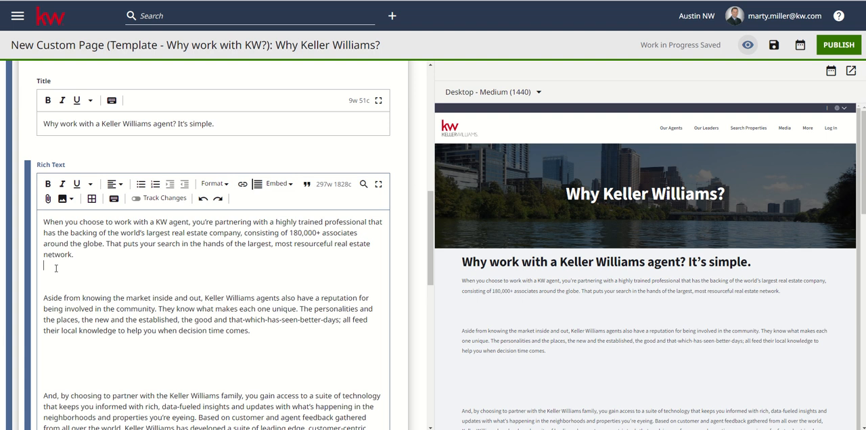
pyautogui.press('BackSpace')
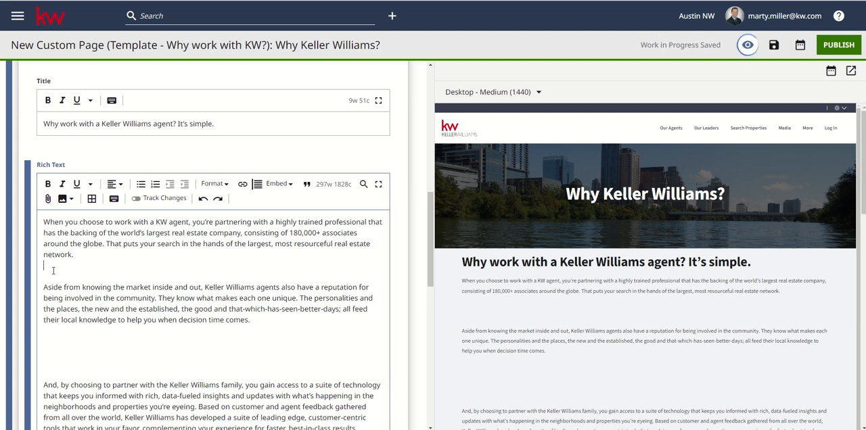
pyautogui.press('BackSpace')
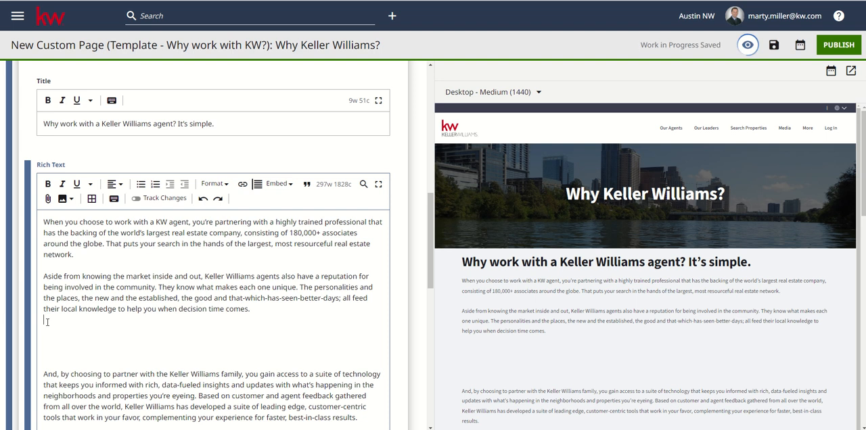
# Remove the extra blank lines before and after the third paragraph of the rich text, keeping one blank line between paragraphs
pyautogui.press('BackSpace')
pyautogui.press('BackSpace')
pyautogui.press('BackSpace')
pyautogui.press('BackSpace')
pyautogui.scroll(-2, 47, 322)
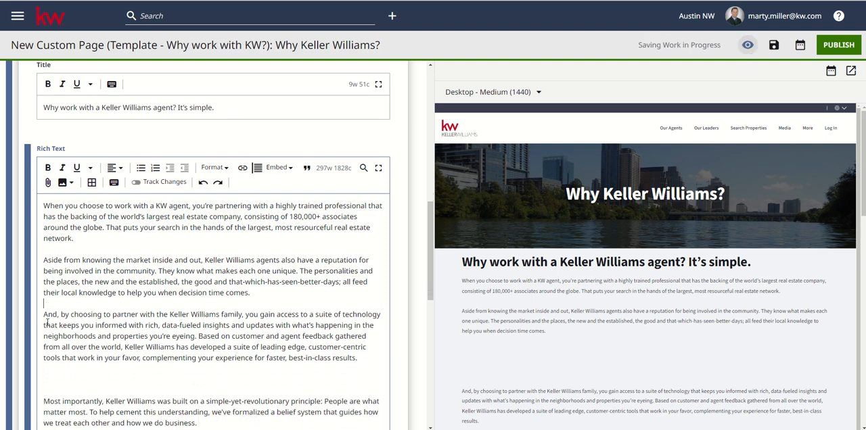
pyautogui.click(49, 300)
pyautogui.press('BackSpace')
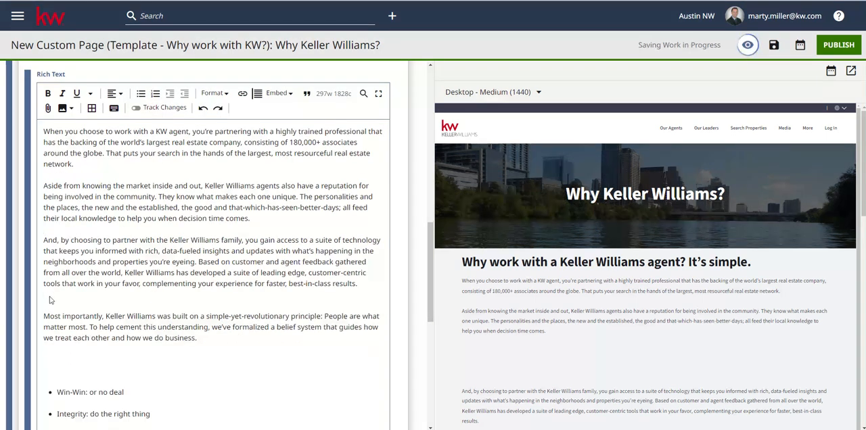
pyautogui.press('Delete')
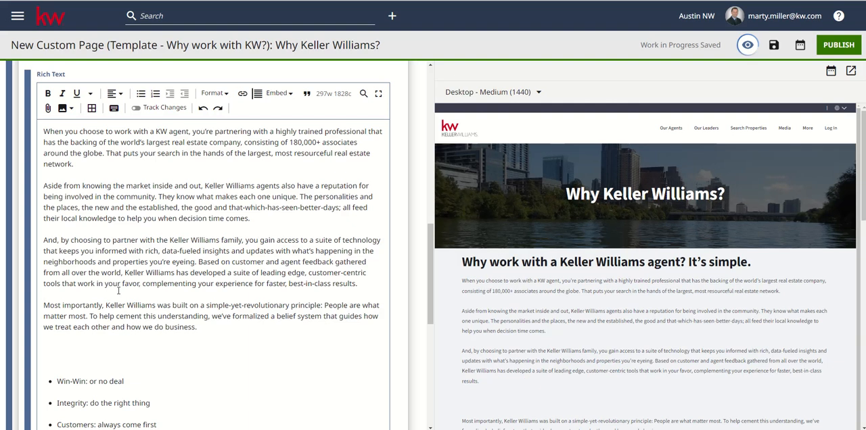
# Remove the extra blank lines between the "Most importantly" paragraph and the bulleted list, keeping the Win-Win item as a bullet
pyautogui.click(52, 338)
pyautogui.press('Delete')
pyautogui.press('Delete')
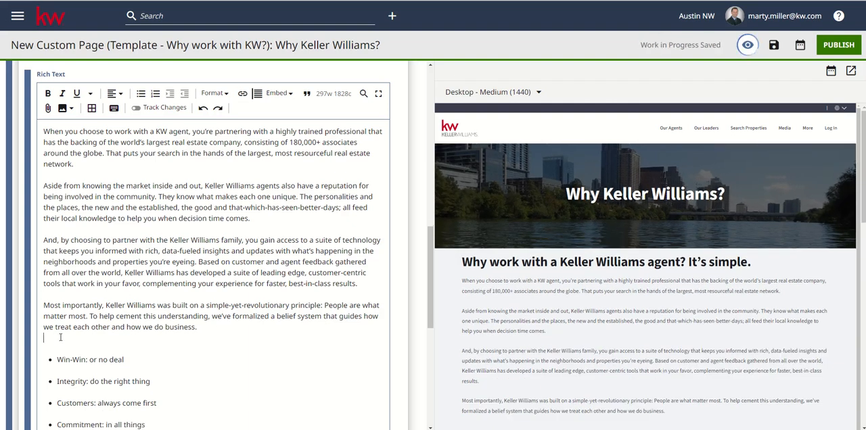
pyautogui.press('Delete')
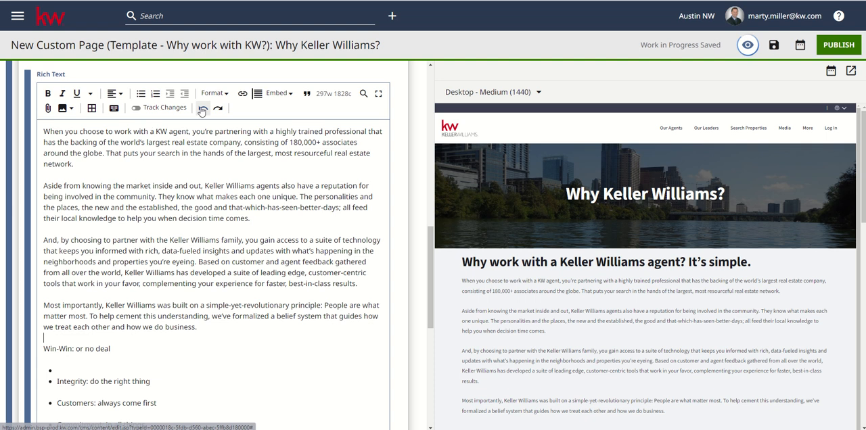
pyautogui.click(203, 107)
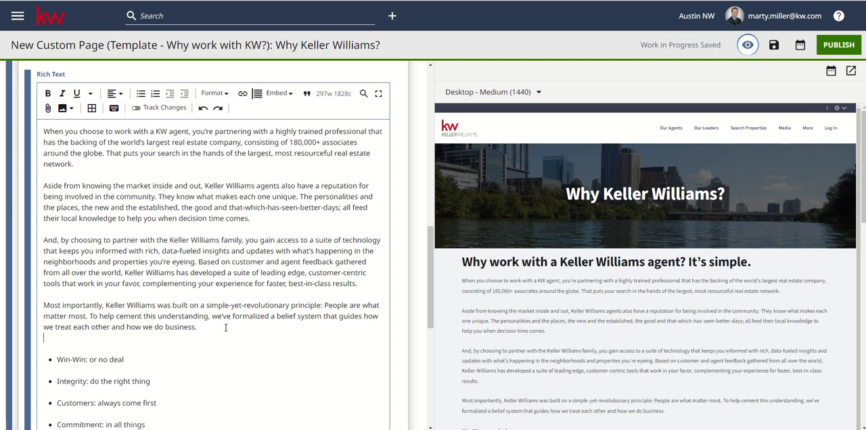
pyautogui.press('BackSpace')
# Remove the extra blank line between the bulleted list and the closing "When you work with a KW agent" paragraph
pyautogui.scroll(-3, 216, 359)
pyautogui.scroll(-3, 214, 361)
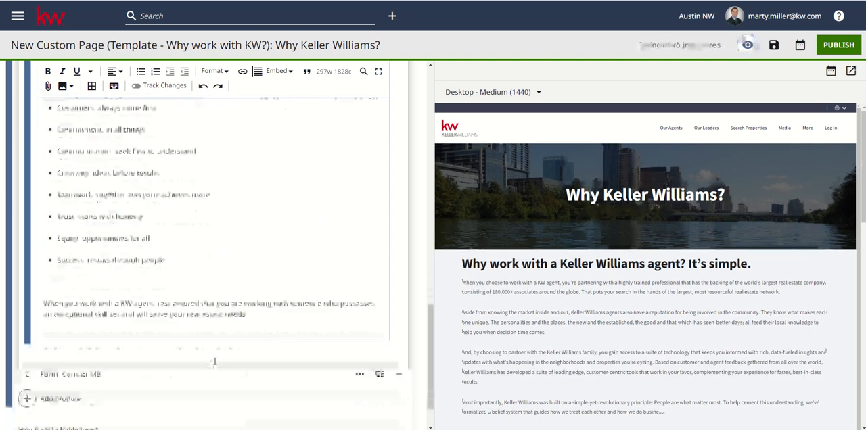
pyautogui.press('BackSpace')
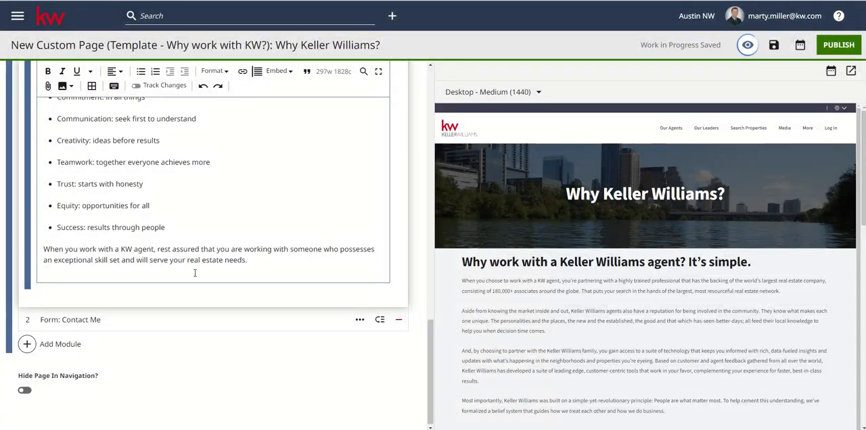
# Review the tidied rich text from the title to the closing paragraph and publish the "Why Keller Williams?" page
pyautogui.scroll(3, 195, 272)
pyautogui.scroll(5, 194, 273)
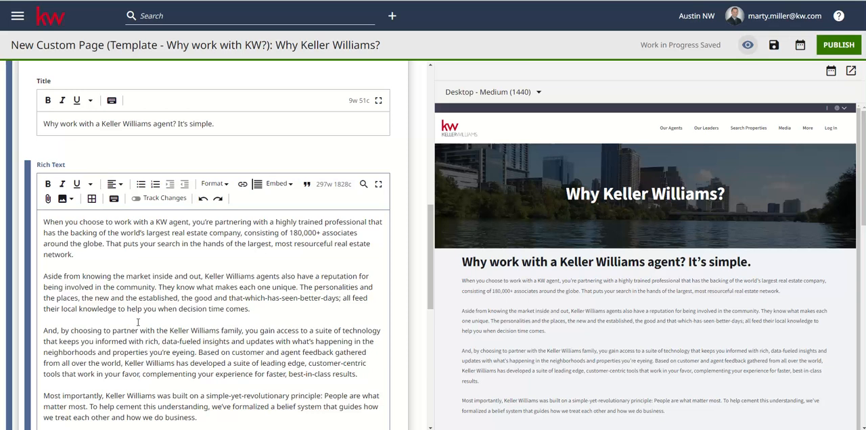
pyautogui.scroll(-1, 135, 264)
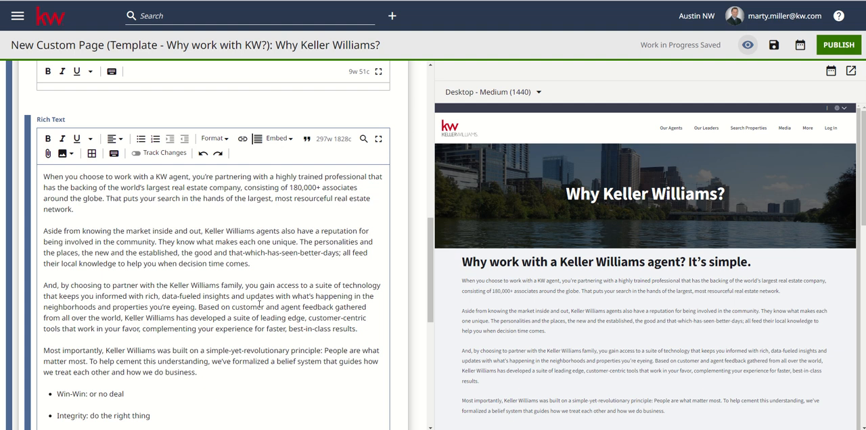
pyautogui.scroll(-5, 248, 321)
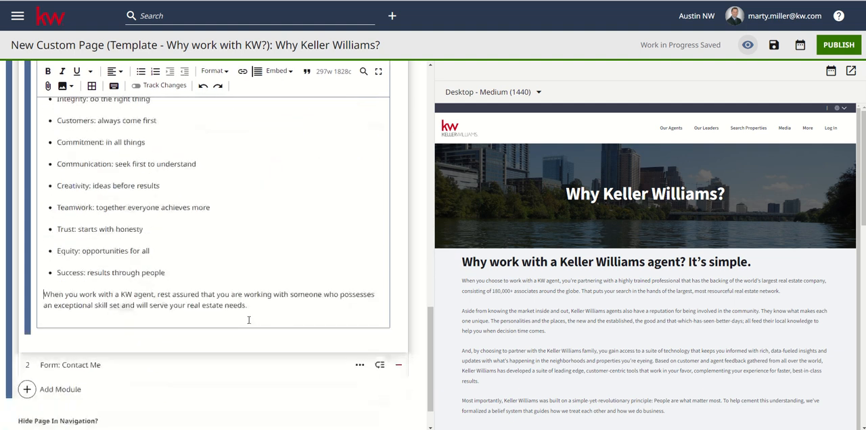
pyautogui.scroll(10, 280, 167)
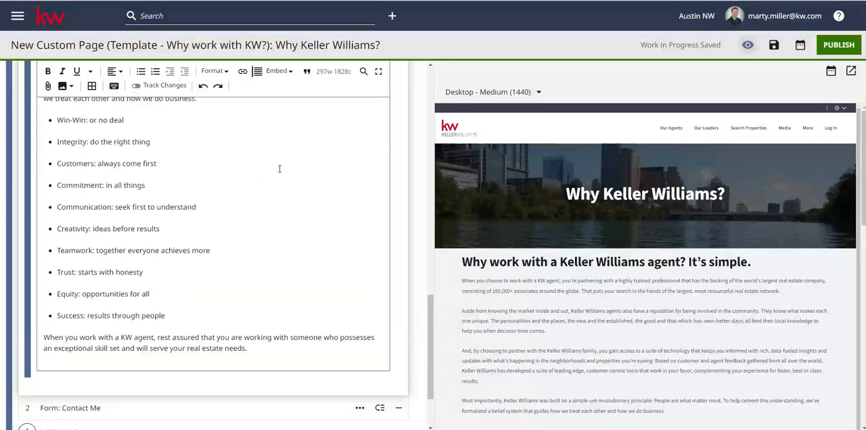
pyautogui.scroll(2, 31, 189)
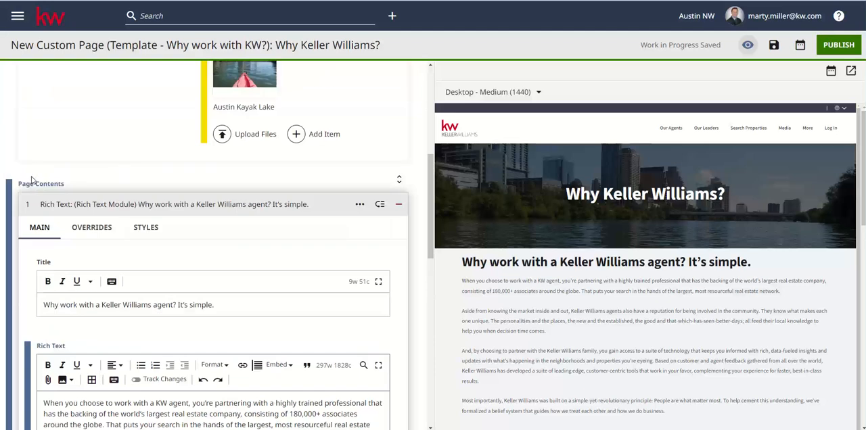
pyautogui.click(832, 46)
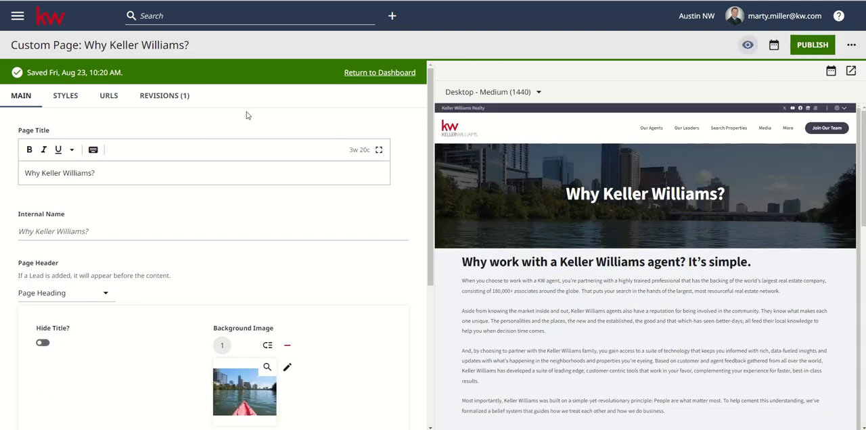
# Return to the dashboard and open the live website to check the More entry in its navigation
pyautogui.click(373, 73)
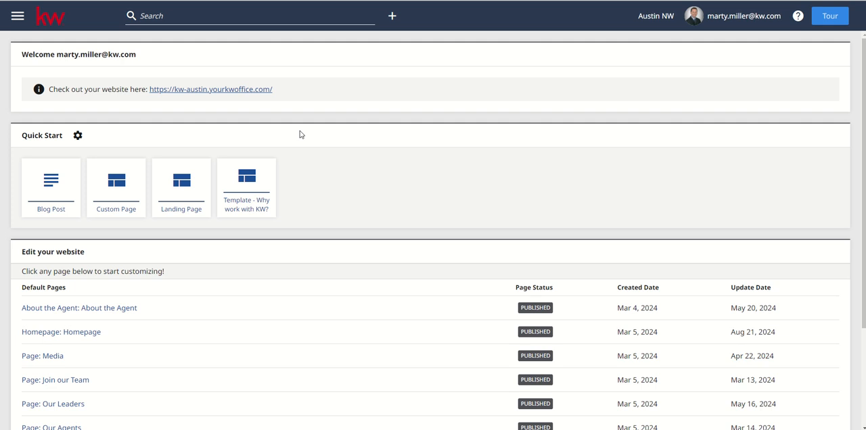
pyautogui.click(203, 89)
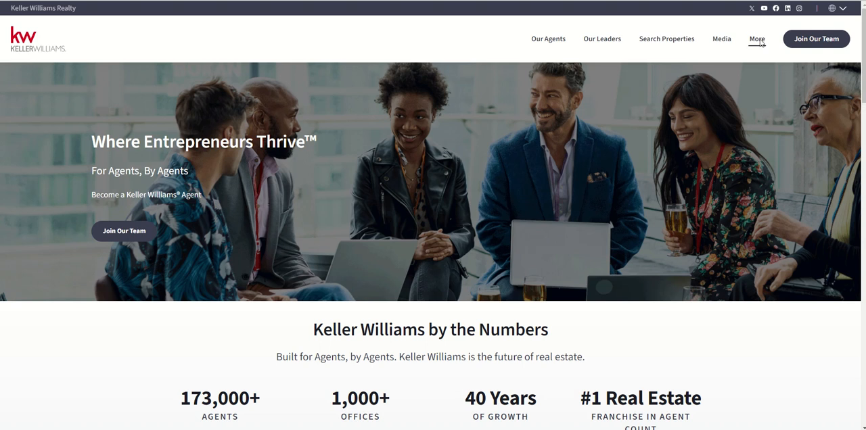
pyautogui.moveTo(751, 41)
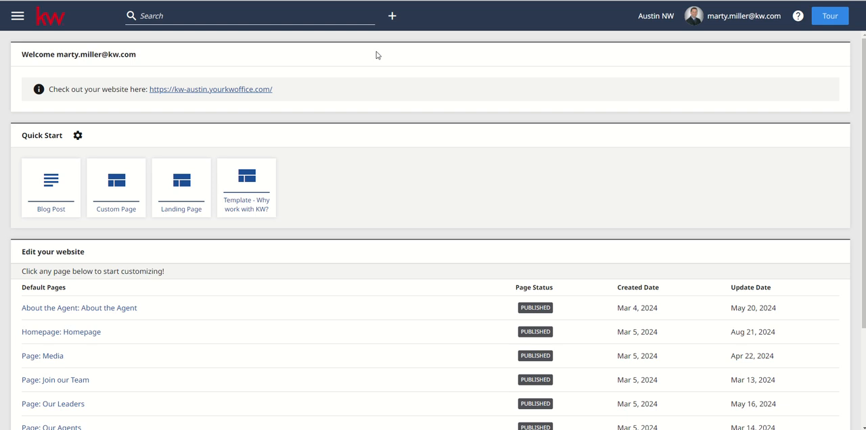
# Create a custom page from "Template - HTML Mortgage Calculator", look over its preview and publish it
pyautogui.click(393, 18)
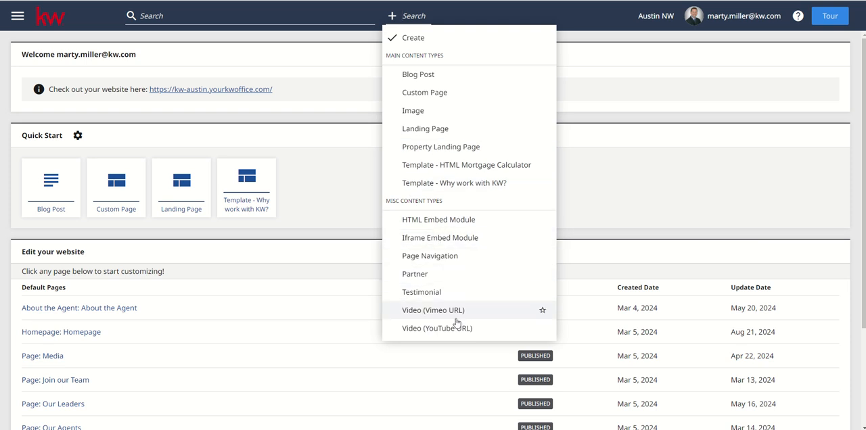
pyautogui.click(474, 166)
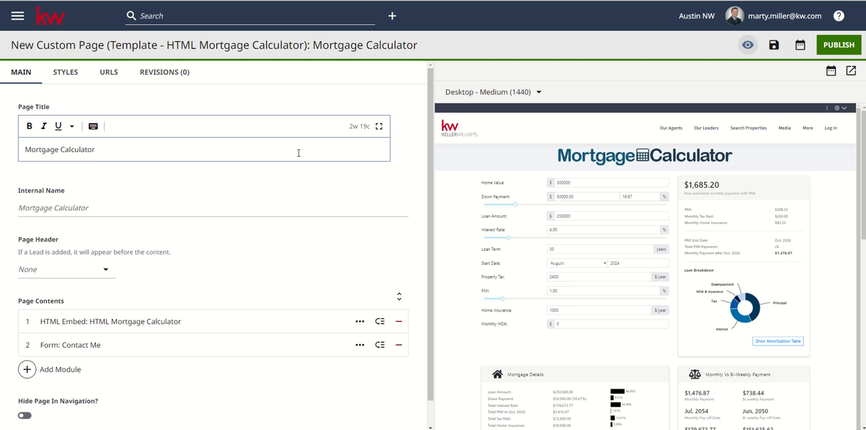
pyautogui.scroll(-1, 689, 219)
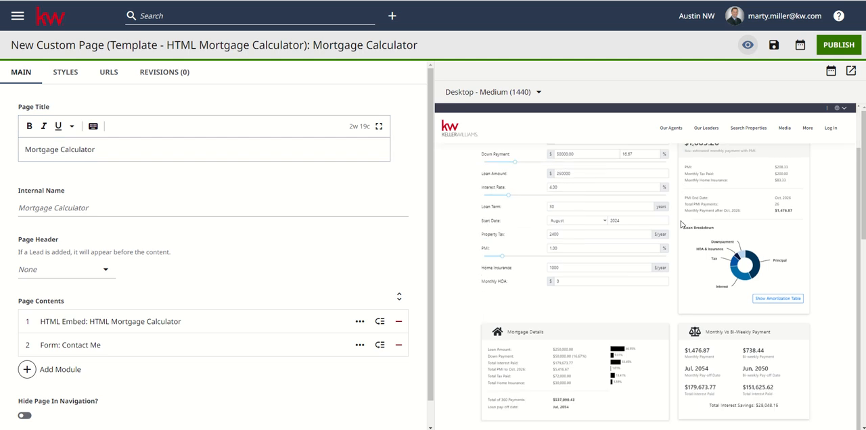
pyautogui.scroll(-1, 257, 265)
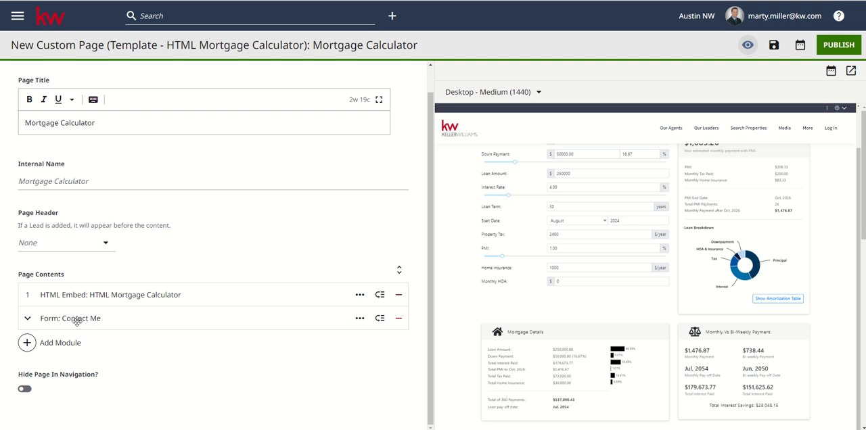
pyautogui.click(834, 46)
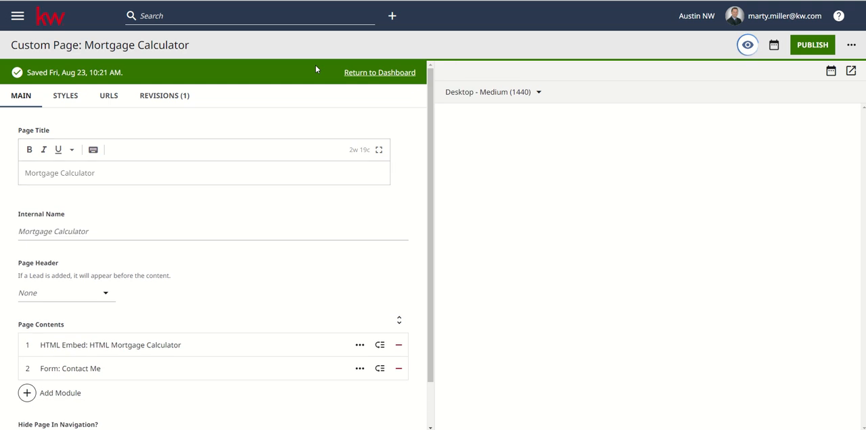
# Return to the dashboard and view the More and Media navigation entries on the live website
pyautogui.click(380, 76)
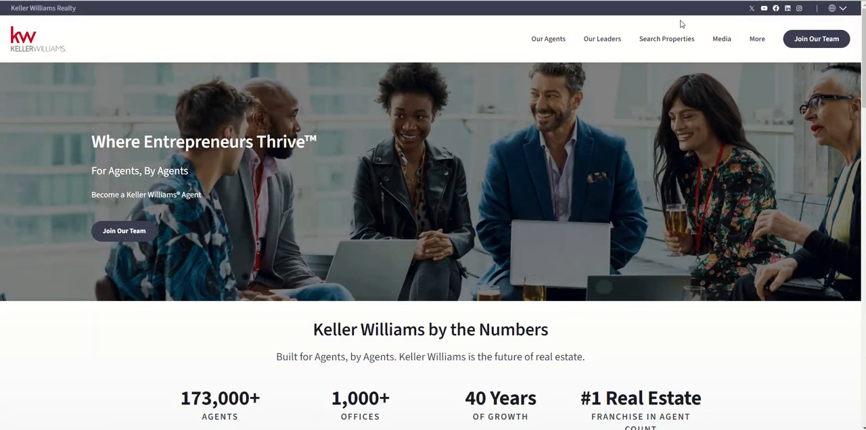
pyautogui.click(755, 39)
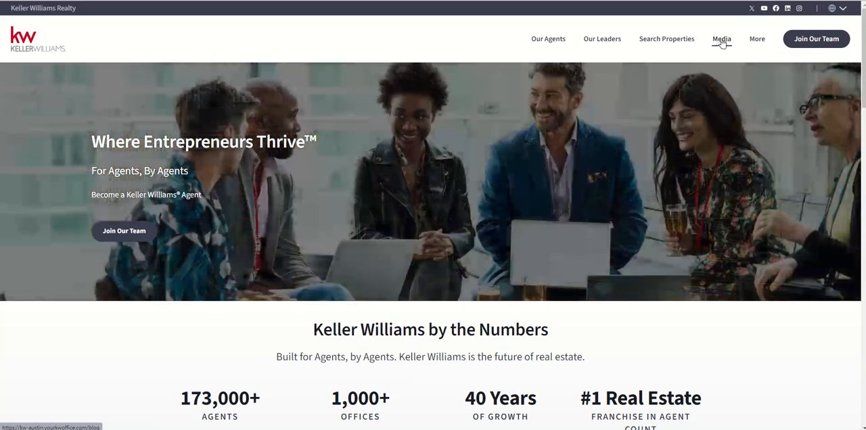
pyautogui.click(722, 41)
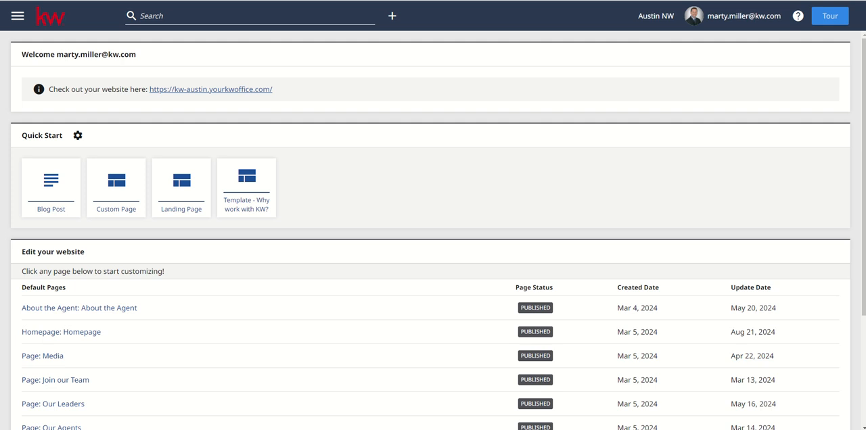
# Open the default Media page from the dashboard and examine its Media (List) settings down to the featured items
pyautogui.scroll(-1, 166, 256)
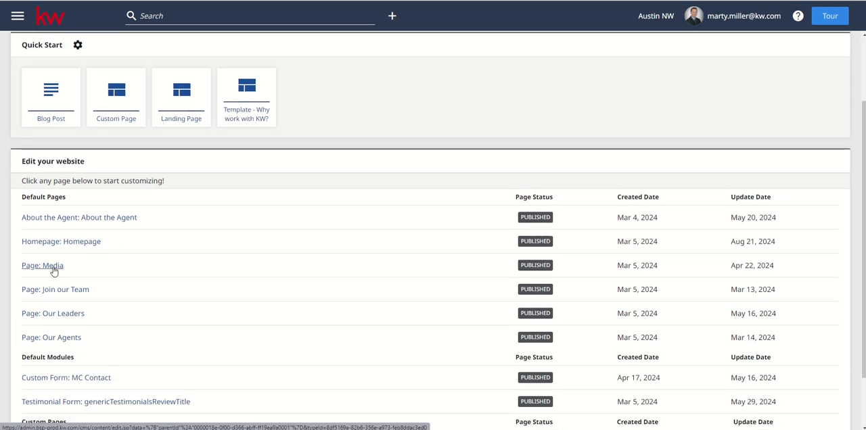
pyautogui.click(54, 270)
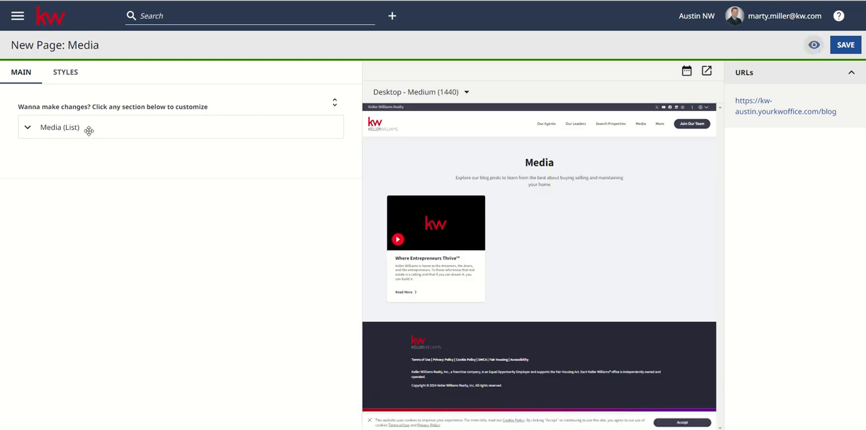
pyautogui.click(53, 127)
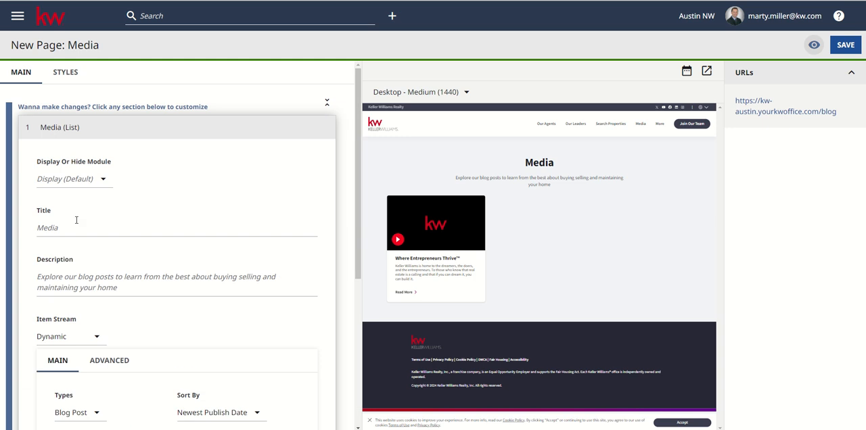
pyautogui.scroll(-3, 110, 248)
pyautogui.scroll(-2, 132, 291)
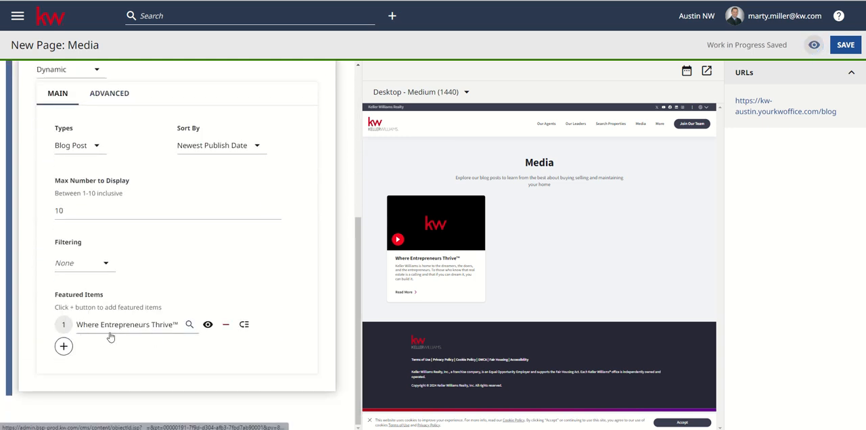
pyautogui.scroll(5, 180, 290)
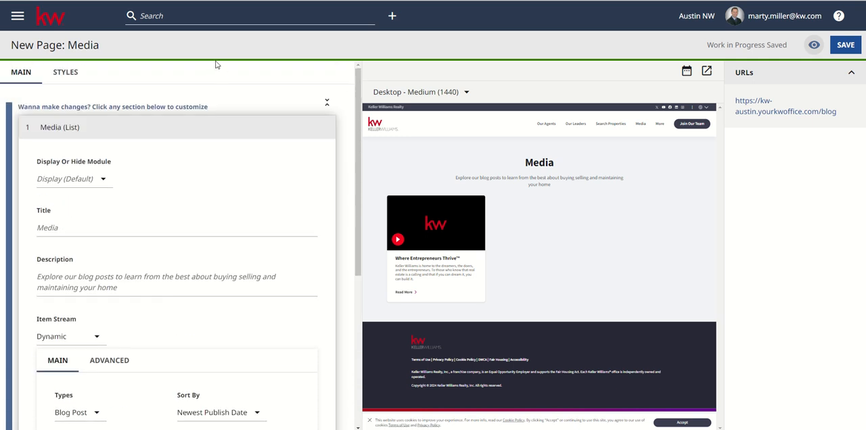
# Start a new blog post, leaving the Media page unsaved, and paste the headline "Thriving in Real Estate: The Unstoppable Drive of Keller Williams Agents"
pyautogui.click(391, 15)
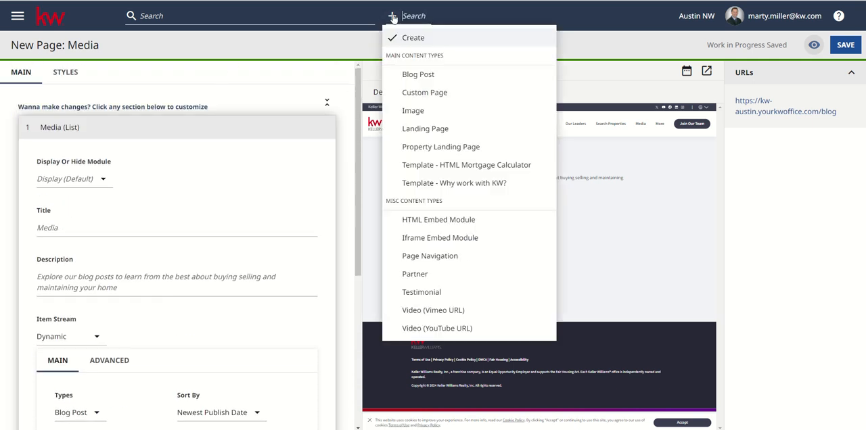
pyautogui.click(414, 76)
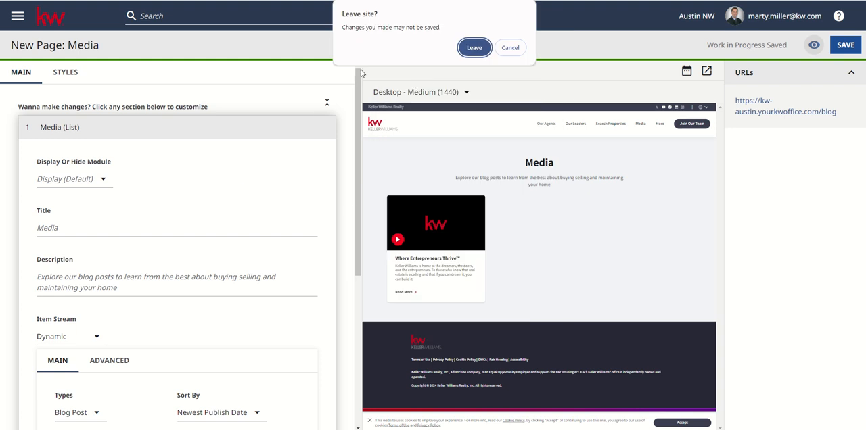
pyautogui.click(467, 51)
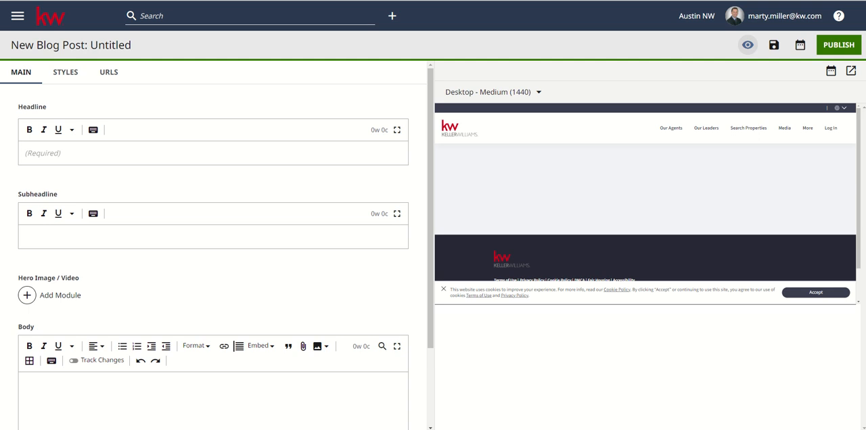
pyautogui.click(247, 154)
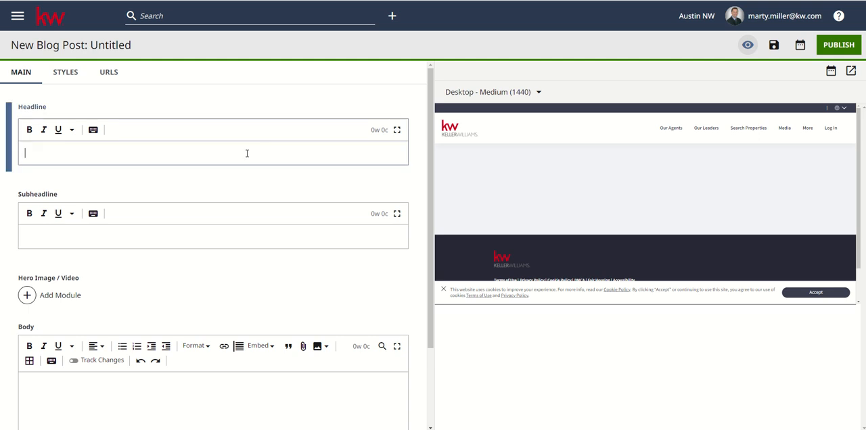
pyautogui.write('Thriving in Real Estate: The Unstoppable Drive of Keller Williams Agents')
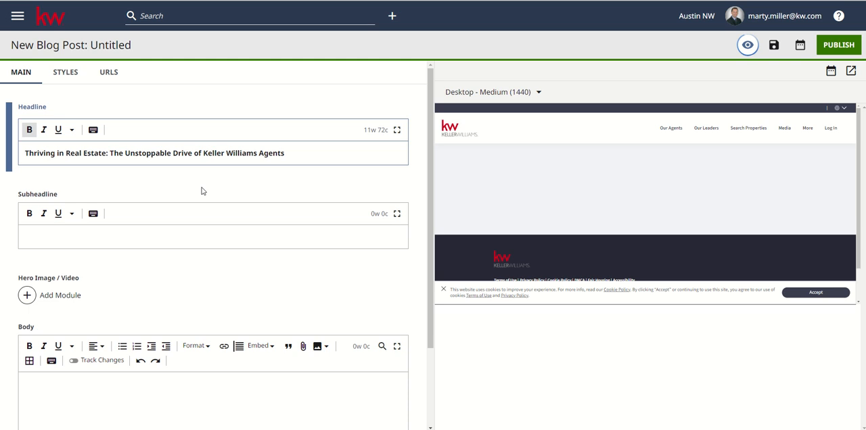
# Paste the paragraph beginning "Keller Williams agents excel in the demanding, fast-paced real estate industry" as the blog post's subheadline
pyautogui.click(164, 238)
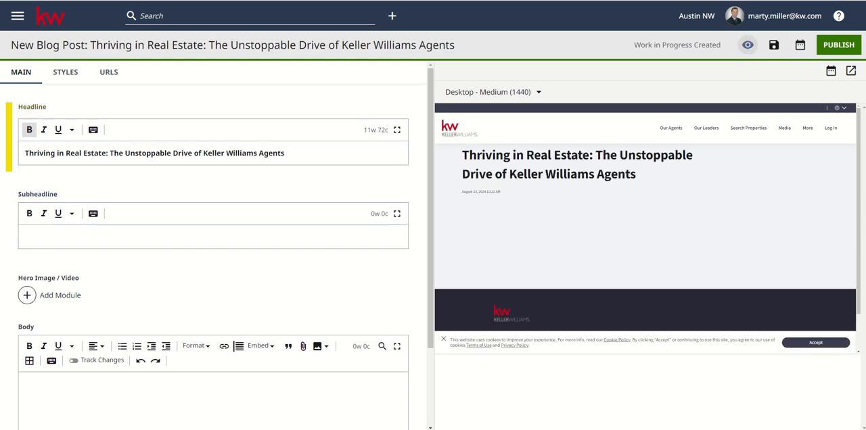
pyautogui.click(216, 234)
pyautogui.write('Keller Williams agents excel in the demanding, fast-paced real estate industry, fueled by relentless energy and unwavering enthusiasm. Their positivity and dedication stand out, even during challenging market conditions. These agents tackle adversity head-on, continuously finding ways to recharge and elevate their performance, embracing their unique identity as driven individuals united by a shared mission of success and support. This dynamic approach is just one of the many reasons Keller Williams is the ultimate environment where entrepreneurs thrive!')
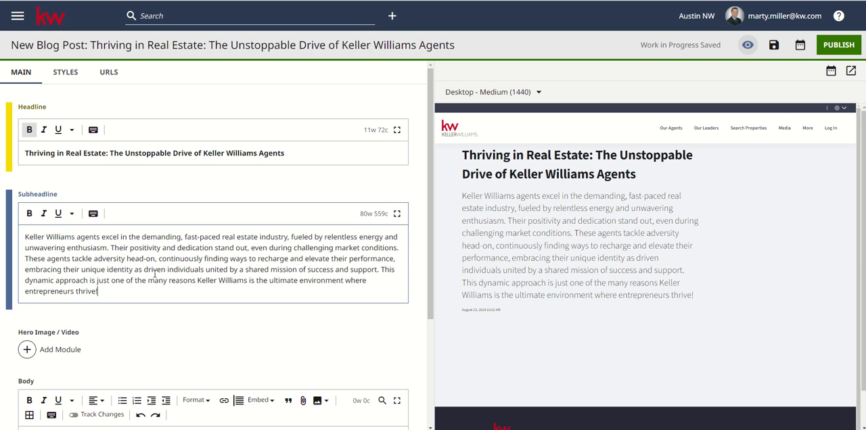
# Add a Video module as the blog post's Hero Image / Video and bring its settings into view
pyautogui.scroll(-1, 155, 274)
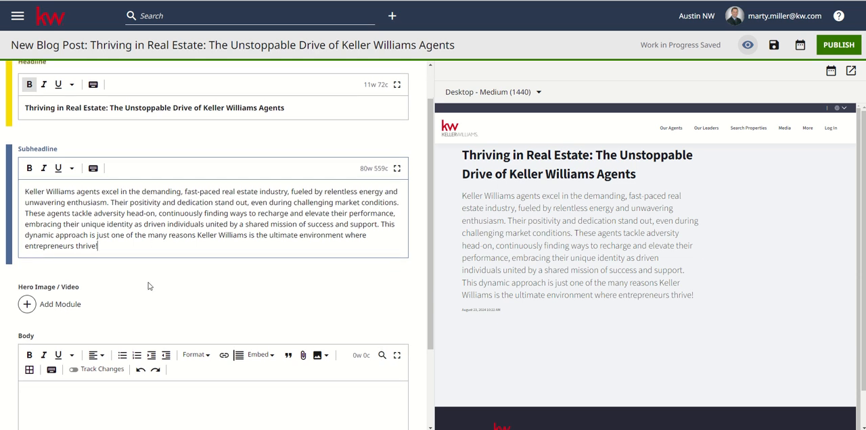
pyautogui.click(60, 305)
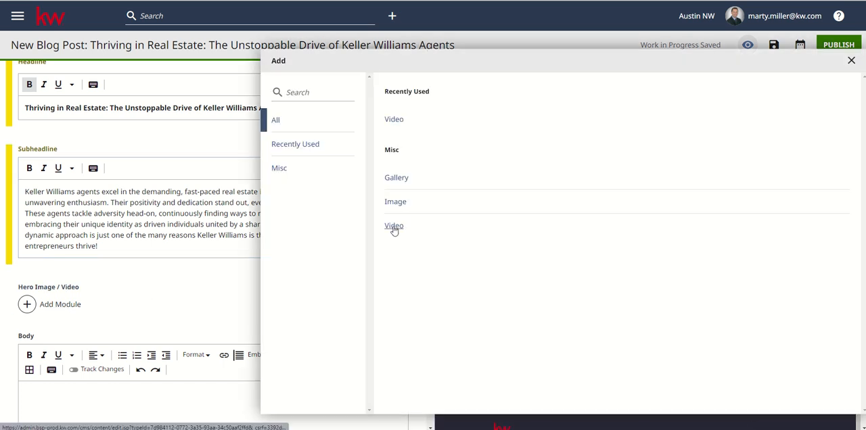
pyautogui.click(394, 225)
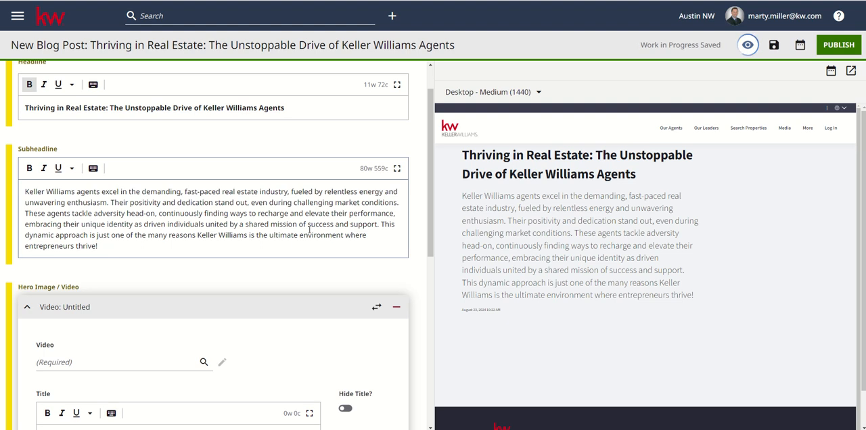
pyautogui.scroll(-2, 223, 242)
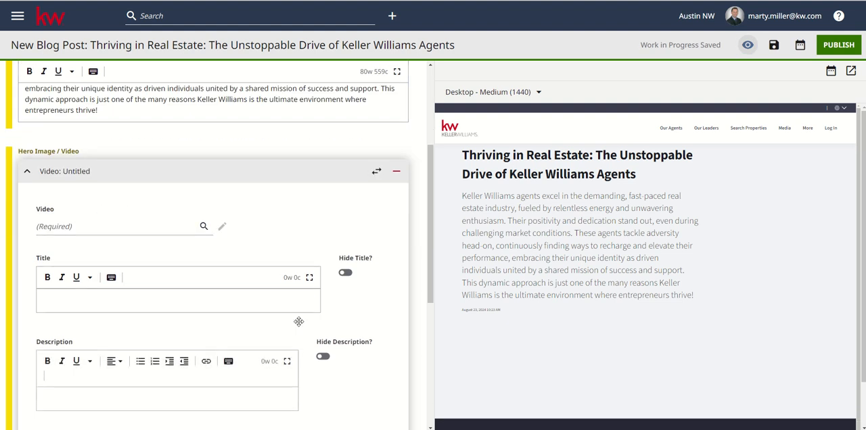
pyautogui.scroll(-2, 170, 325)
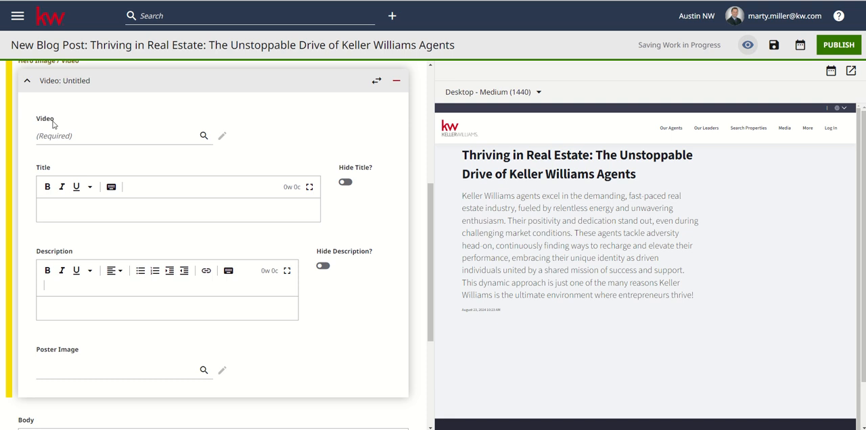
pyautogui.click(153, 141)
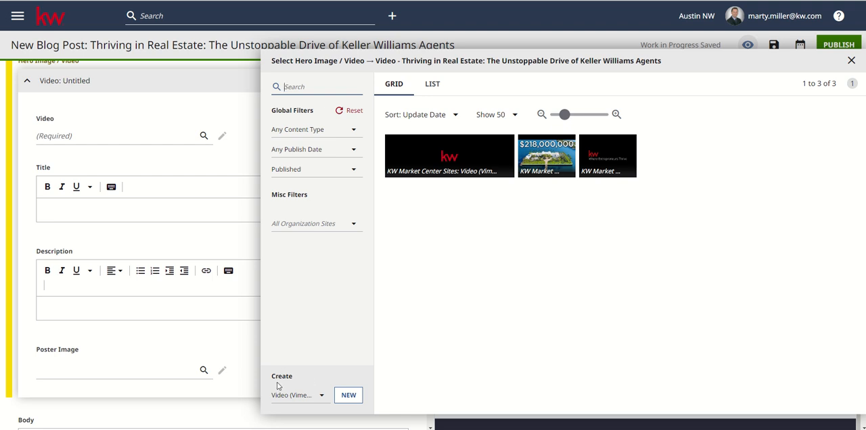
pyautogui.click(301, 395)
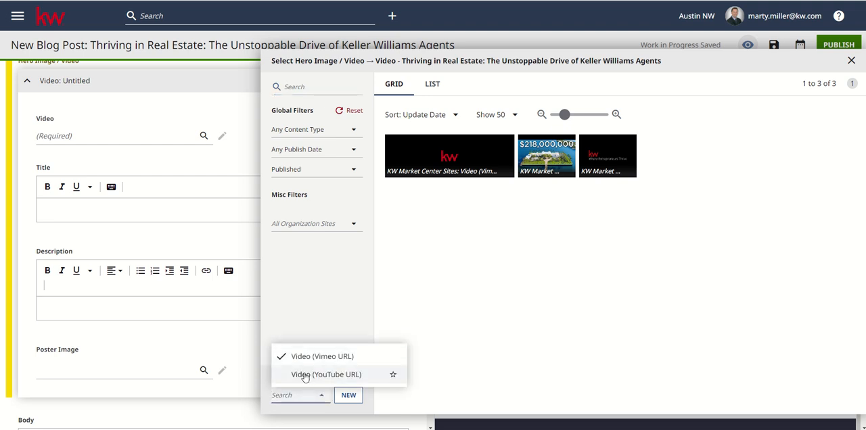
pyautogui.click(341, 376)
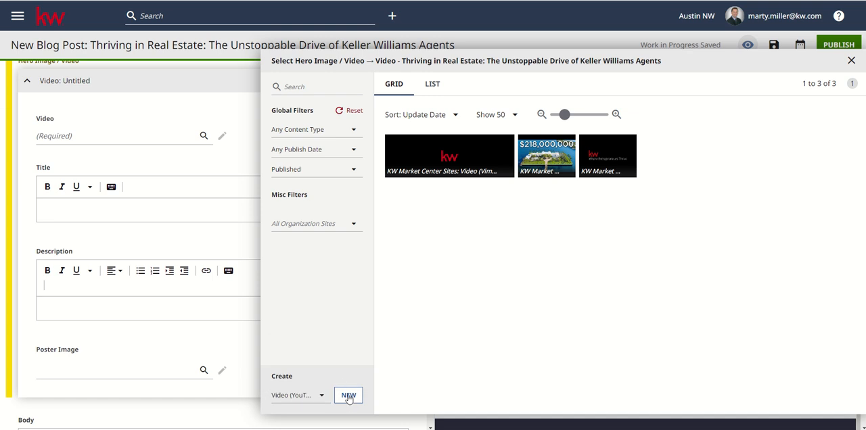
pyautogui.click(348, 396)
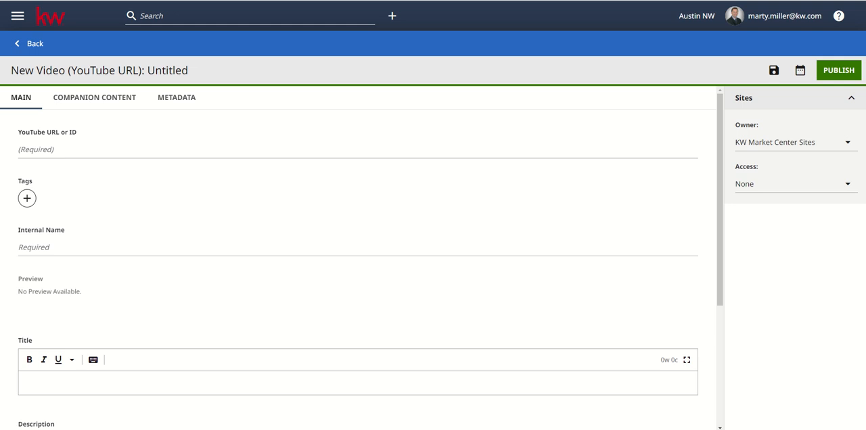
pyautogui.click(77, 150)
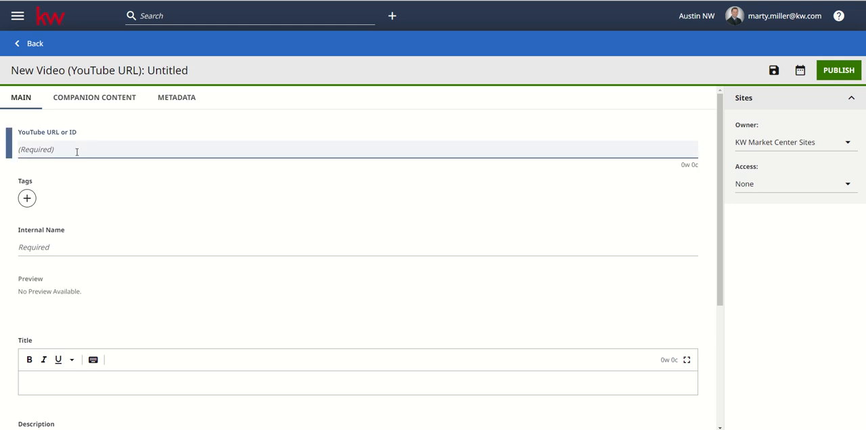
pyautogui.write('https://www.youtube.com/watch?v=E-Z2oXcdXds')
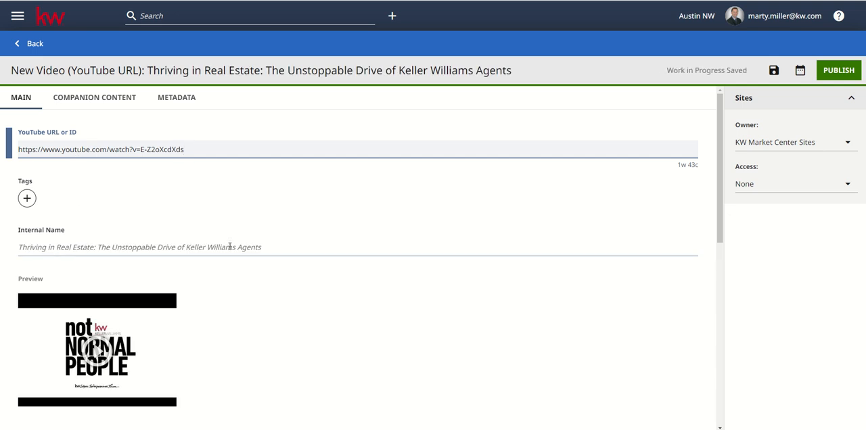
# Paste the paragraph about Keller Williams agents excelling in real estate as the YouTube video's description and publish the video
pyautogui.scroll(-3, 229, 247)
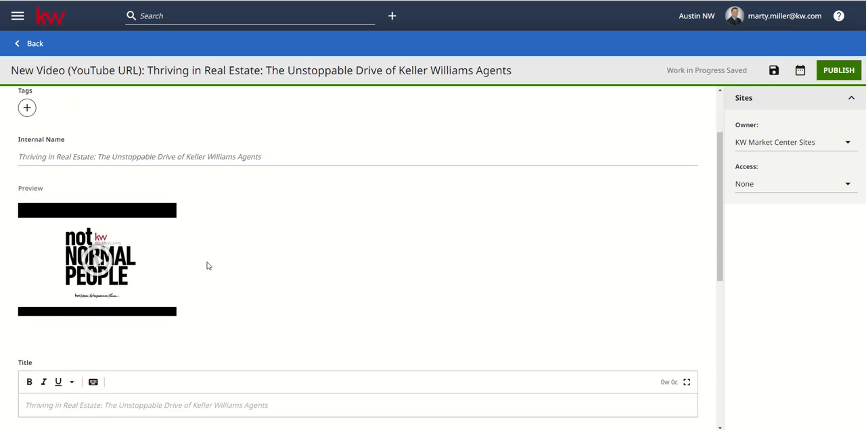
pyautogui.scroll(-3, 207, 265)
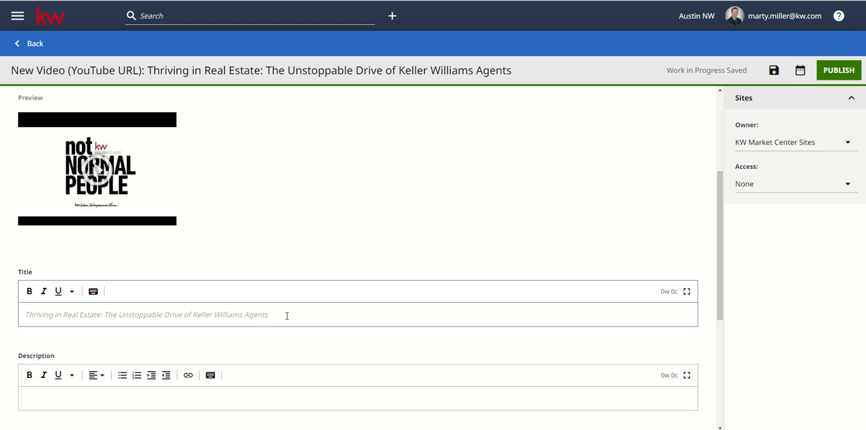
pyautogui.scroll(-2, 287, 316)
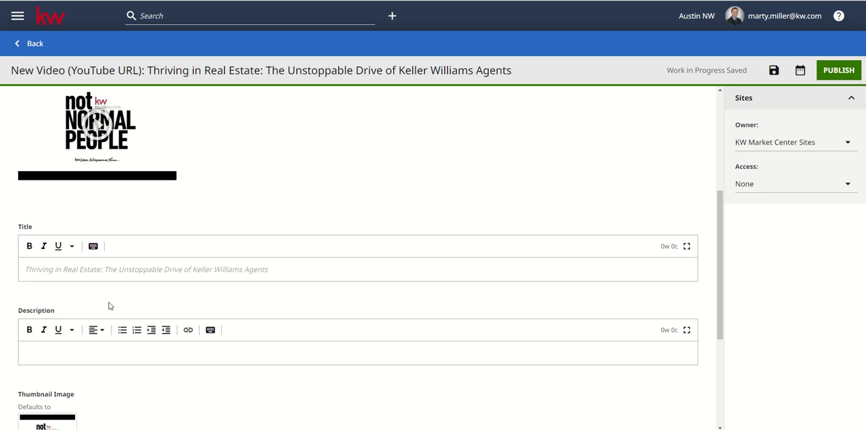
pyautogui.click(108, 351)
pyautogui.write('Keller Williams agents excel in the demanding, fast-paced real estate industry, fueled by relentless energy and unwavering enthusiasm. Their positivity and dedication stand out, even during challenging market conditions. These agents tackle adversity head-on, continuously finding ways to recharge and elevate their performance, embracing their unique identity as driven individuals united by a shared mission of success and support. This dynamic approach is just one of the many reasons Keller Williams is the ultimate environment where entrepreneurs thrive!')
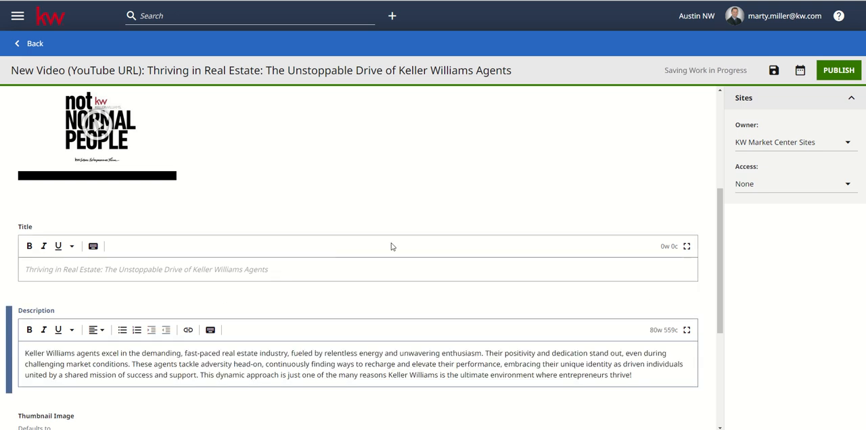
pyautogui.click(838, 71)
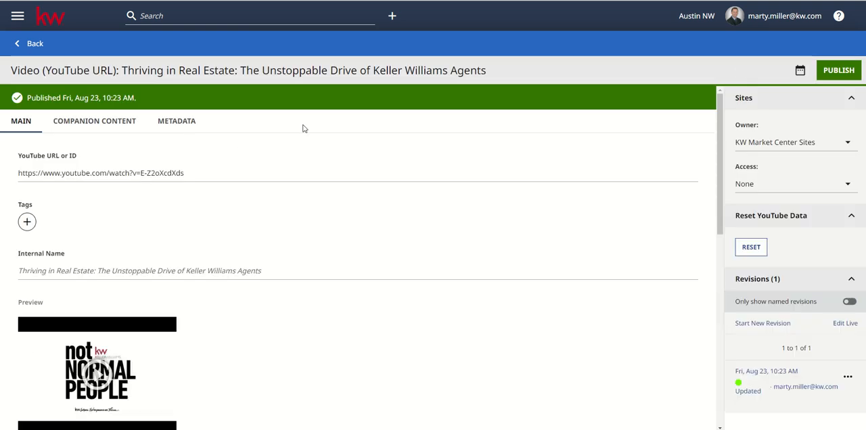
# Go back to the blog post and select the newly published "not NORMAL PEOPLE" video for the hero module
pyautogui.click(32, 47)
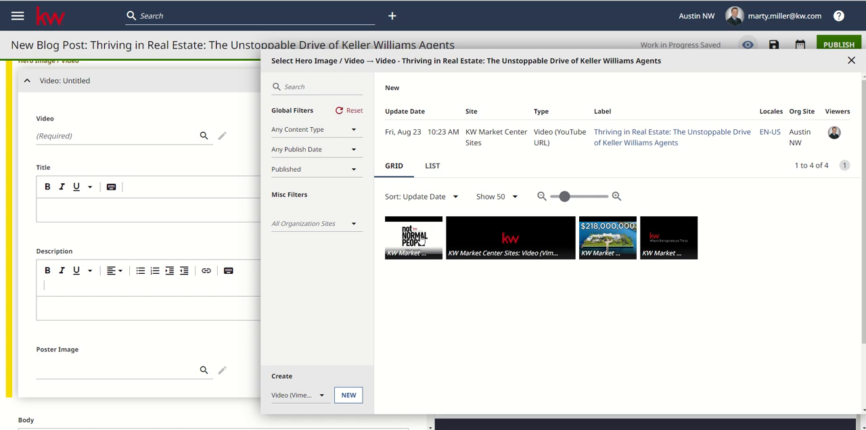
pyautogui.click(419, 237)
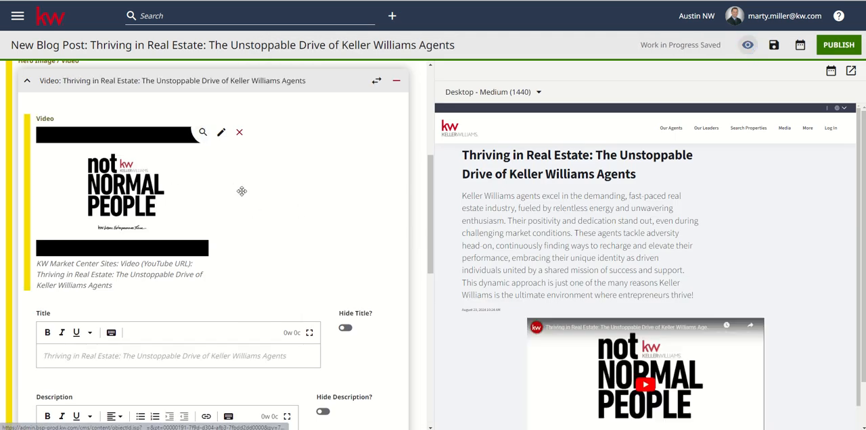
pyautogui.scroll(-2, 169, 308)
pyautogui.click(167, 311)
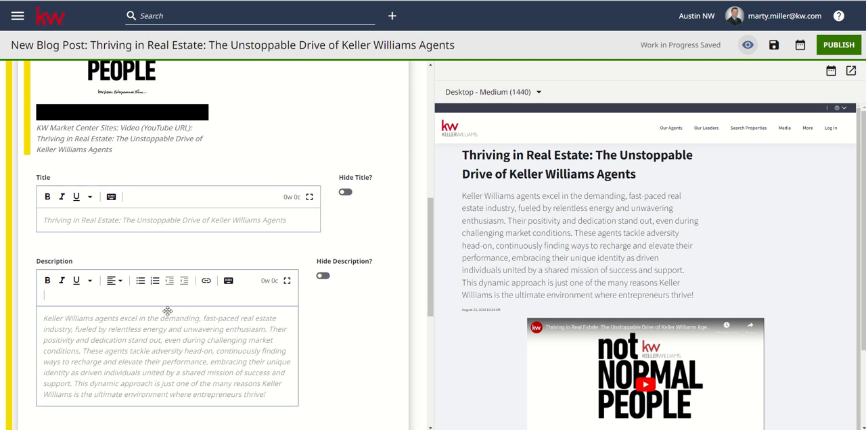
# Look over the hero video's settings and the post preview, and publish the blog post
pyautogui.scroll(-2, 548, 277)
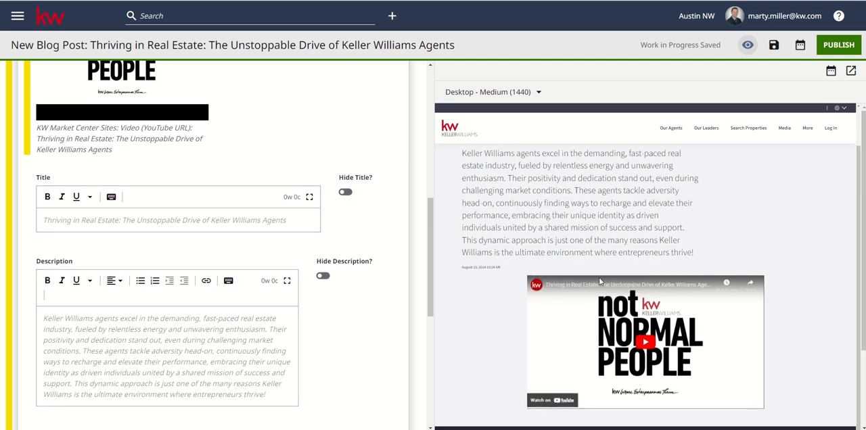
pyautogui.scroll(2, 599, 282)
pyautogui.scroll(-1, 203, 217)
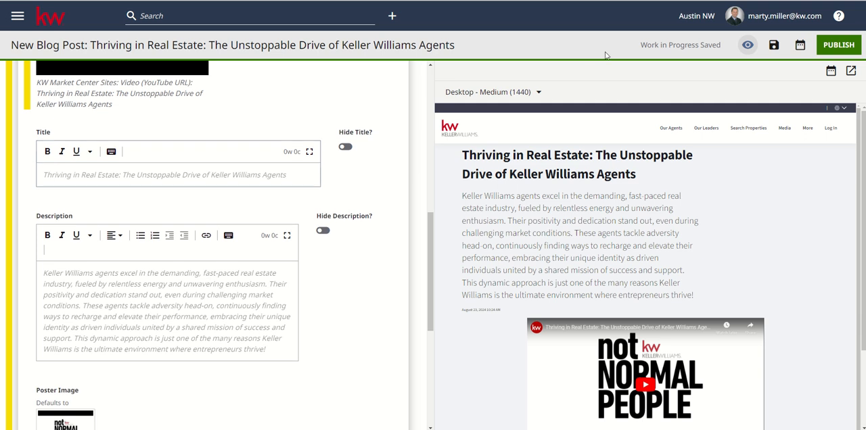
pyautogui.click(831, 51)
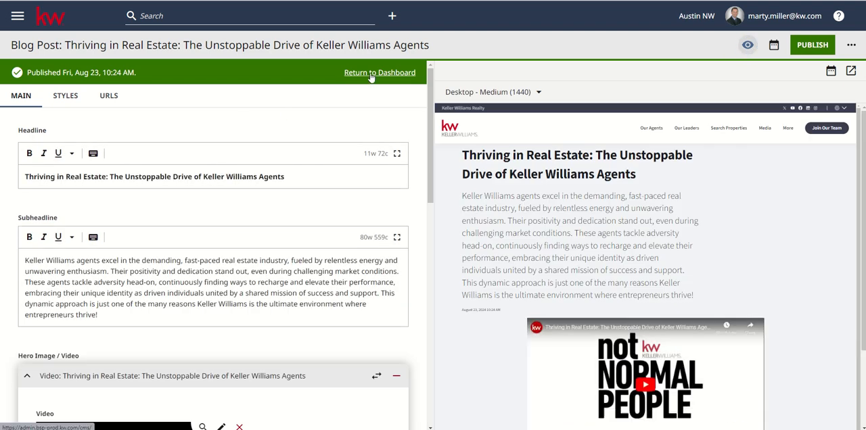
# Return to the dashboard, open the default Media page and view the blog posts on the live Media page
pyautogui.click(370, 74)
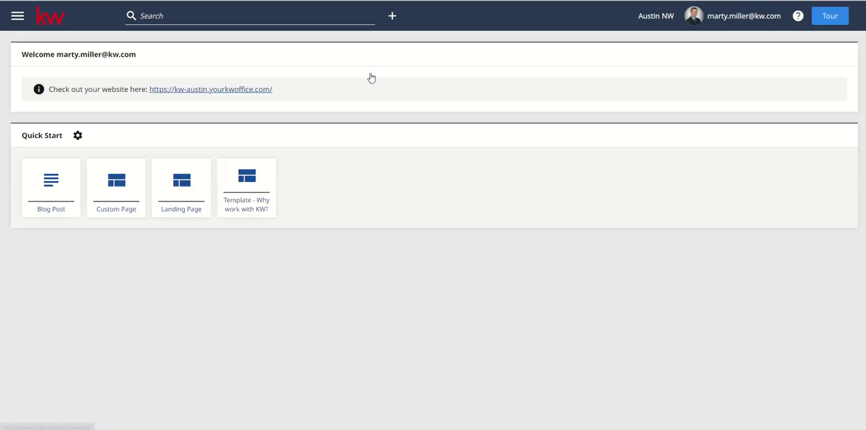
pyautogui.scroll(-3, 221, 209)
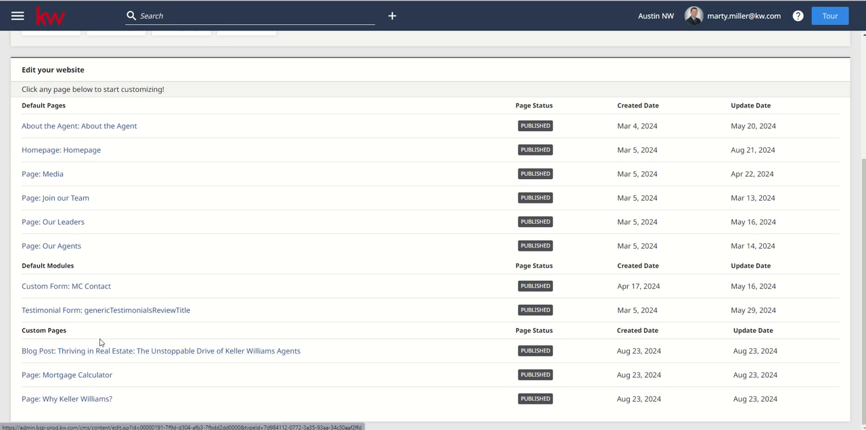
pyautogui.click(48, 177)
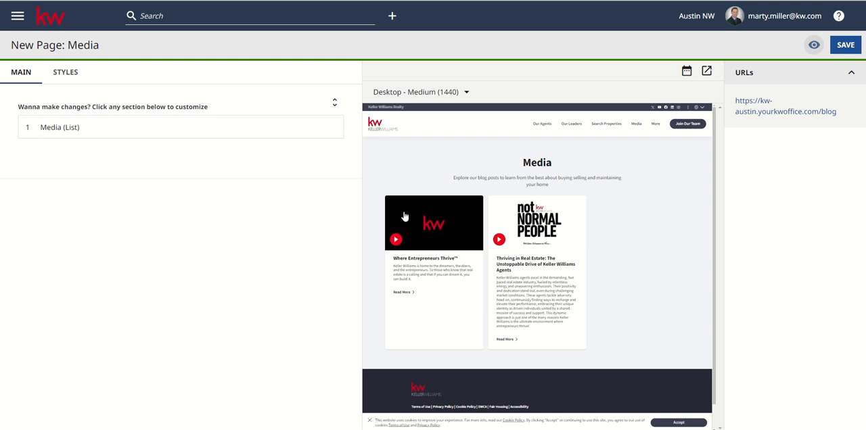
pyautogui.click(277, 1)
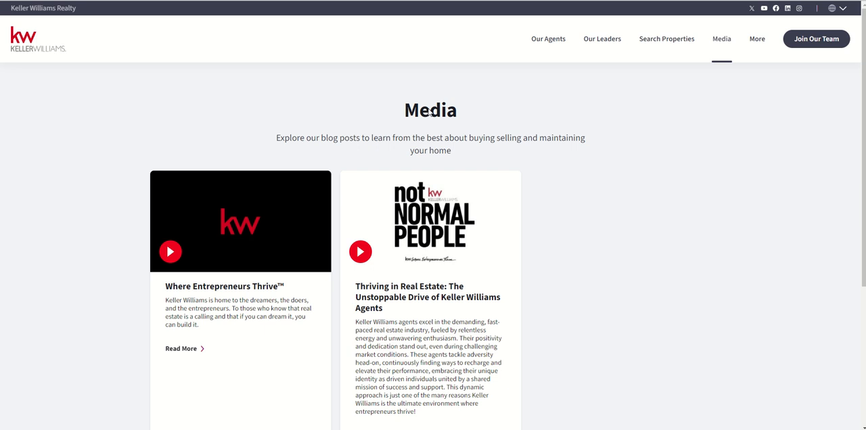
# Switch back to the Media page editor and examine the Media (List) item stream settings and featured items
pyautogui.hotkey('ctrl', 'shift', 'Tab')
pyautogui.click(110, 126)
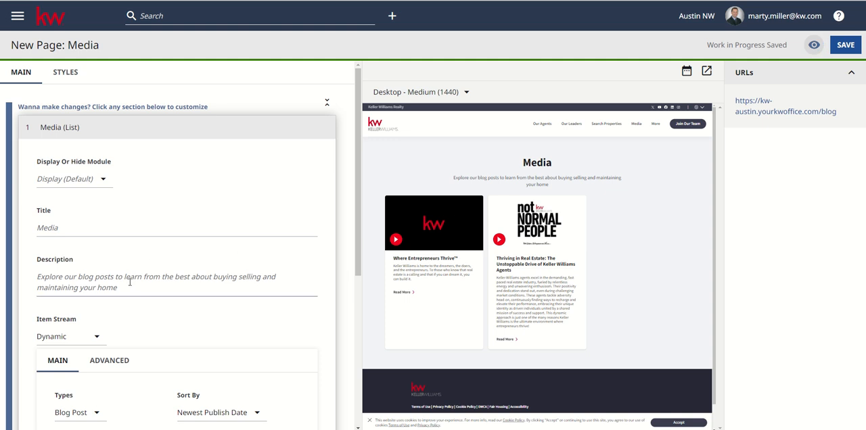
pyautogui.scroll(-4, 130, 282)
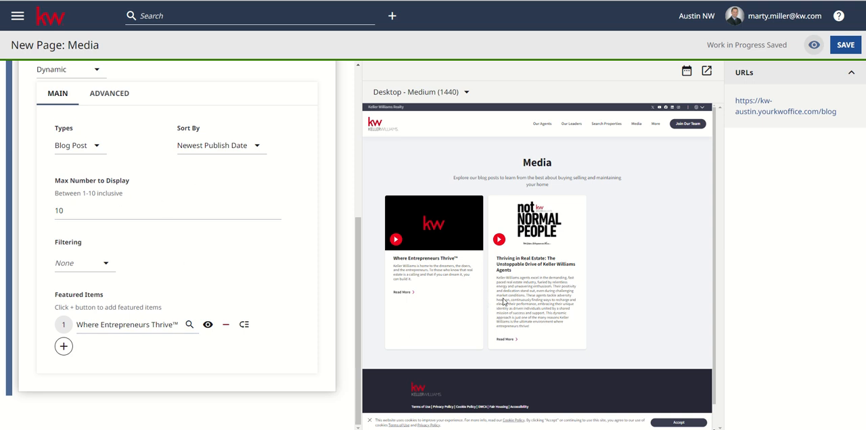
pyautogui.scroll(4, 172, 201)
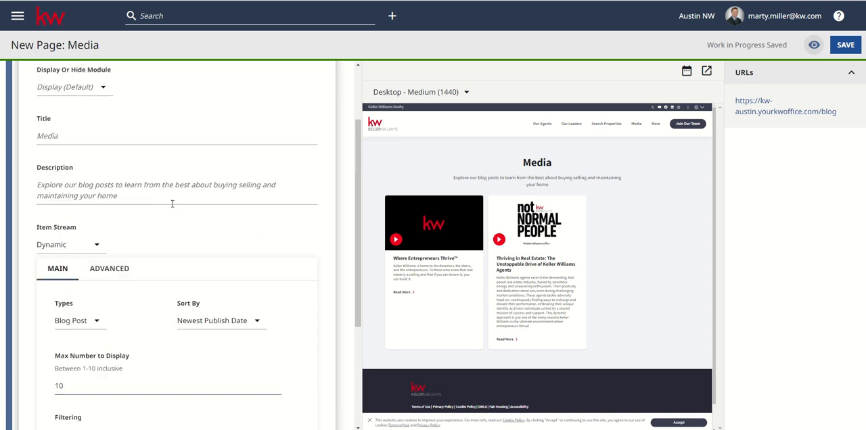